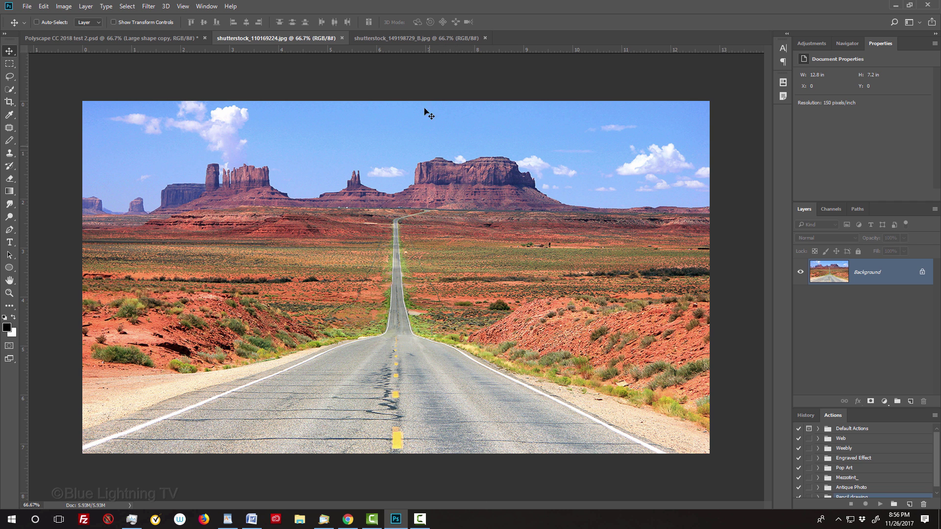
Switch to the shutterstock_149198729 snowy mountain photo document.
left_click(418, 38)
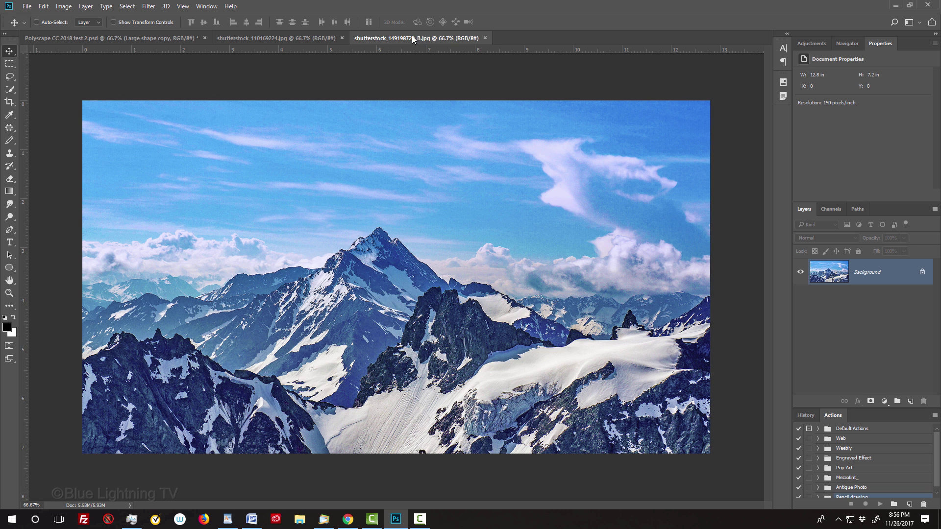
Convert the desert road photo layer into a smart object.
left_click(301, 37)
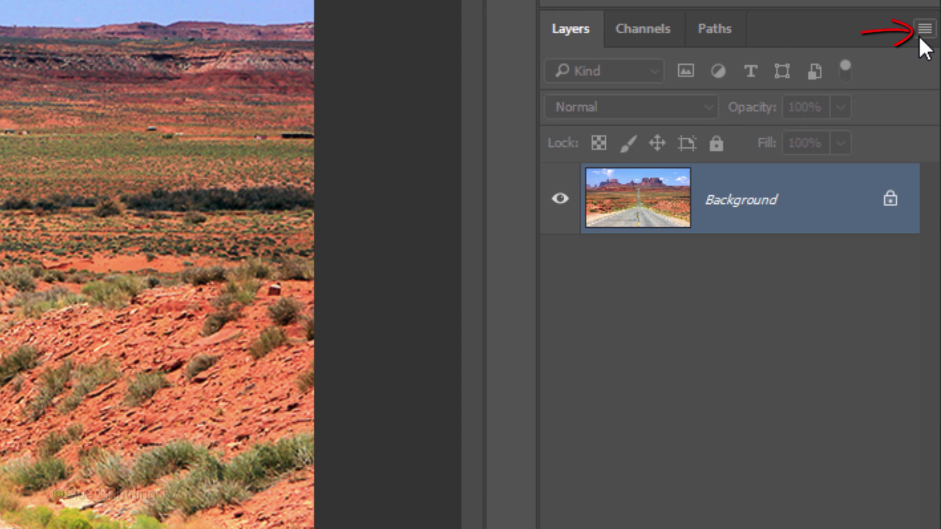
left_click(917, 36)
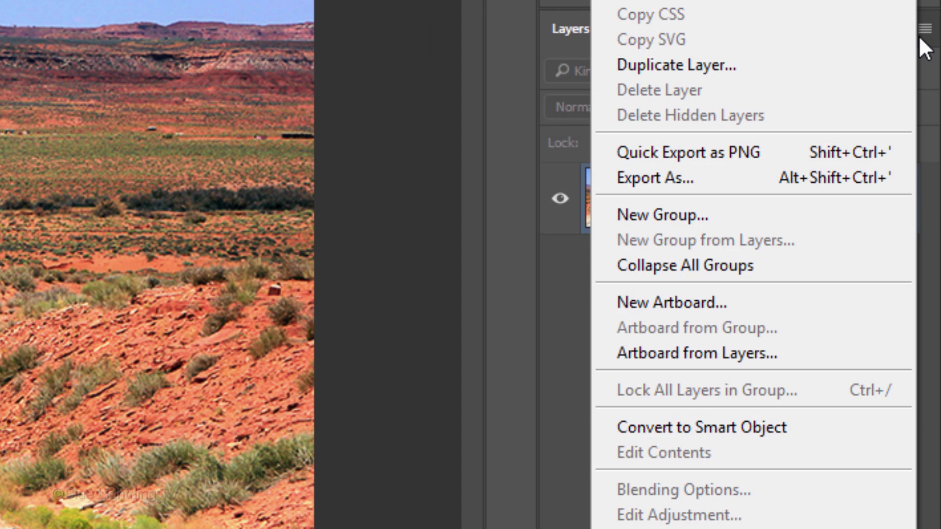
left_click(757, 434)
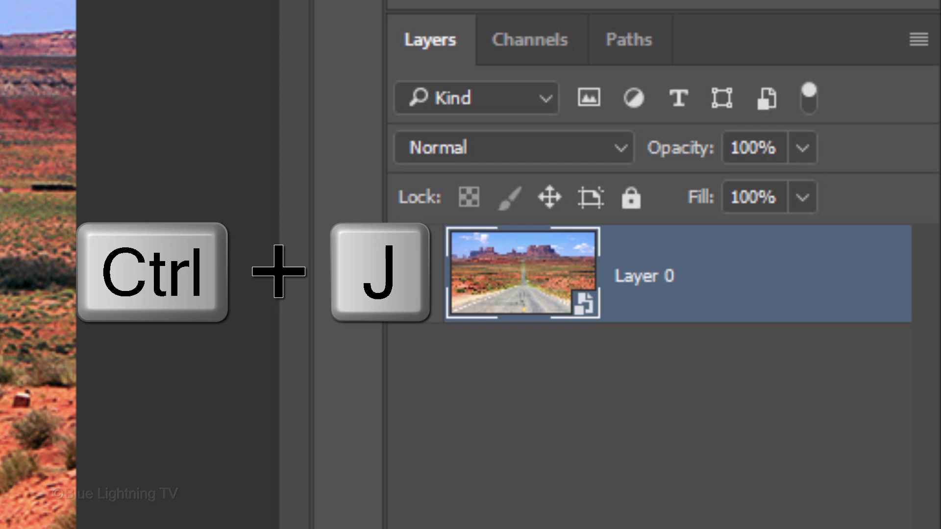
Duplicate the road smart object, hide the copy, and reselect Layer 0.
key("ctrl+j")
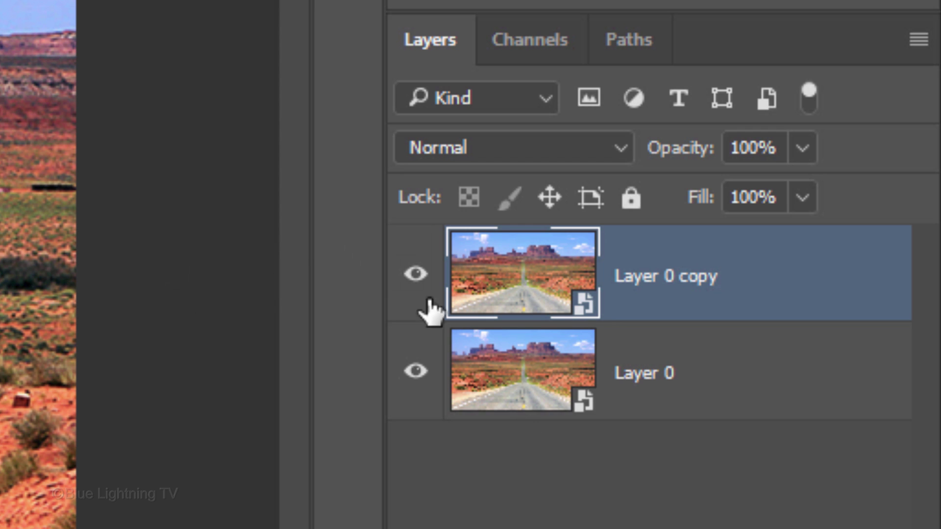
left_click(418, 277)
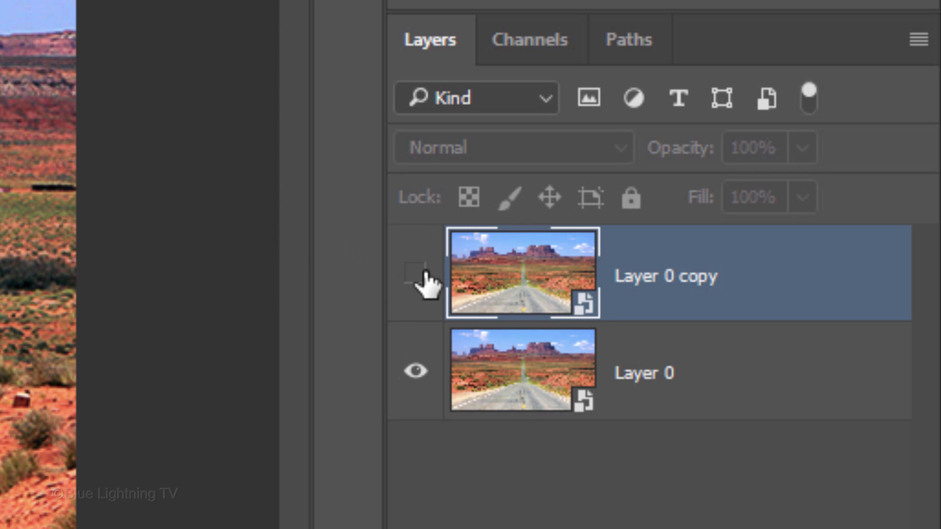
left_click(522, 383)
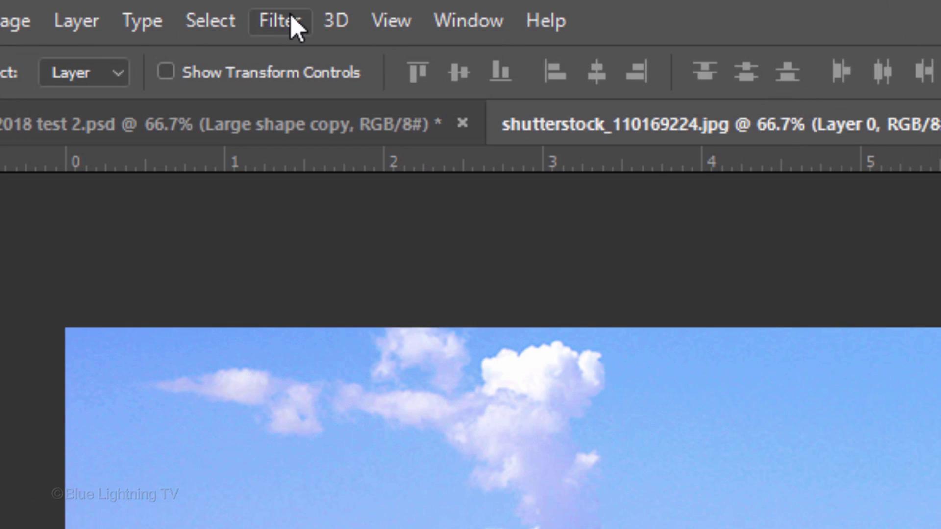
Apply a Lens Correction filter with Vignette Amount -100 to the road layer.
left_click(149, 6)
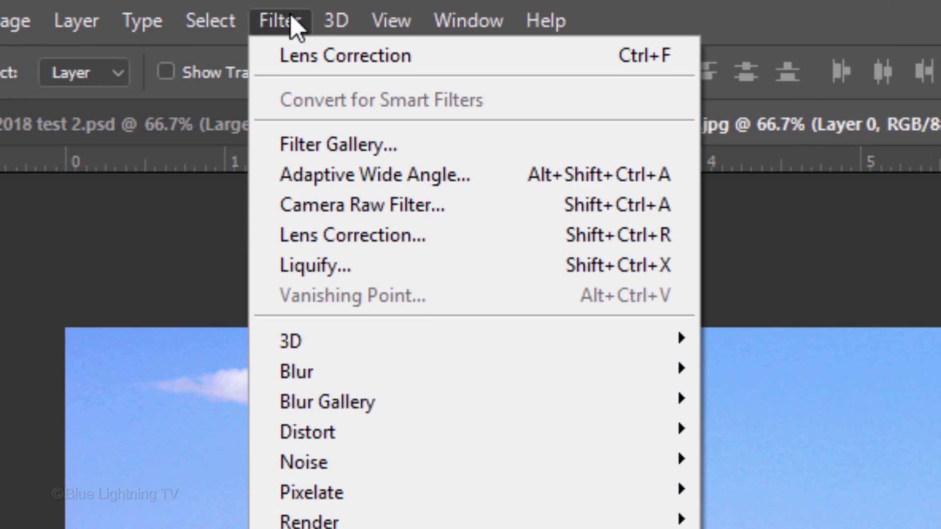
left_click(305, 240)
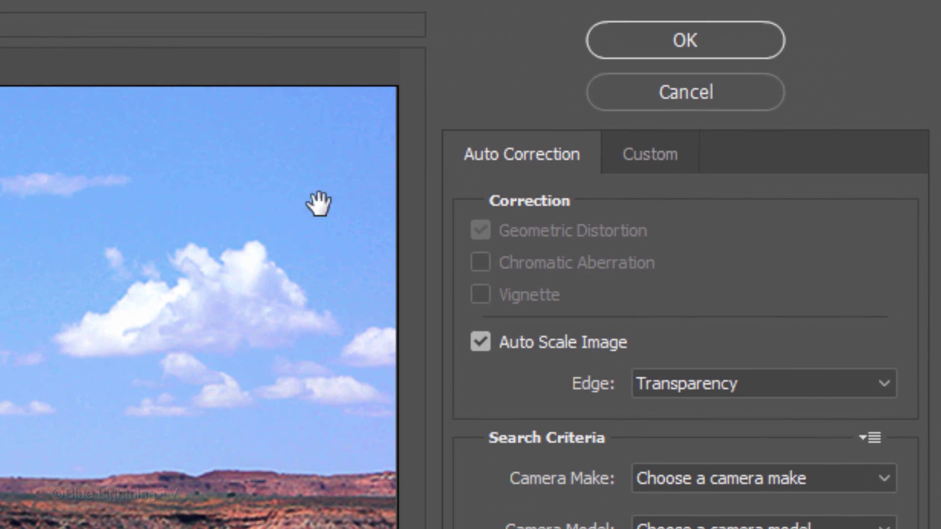
left_click(652, 154)
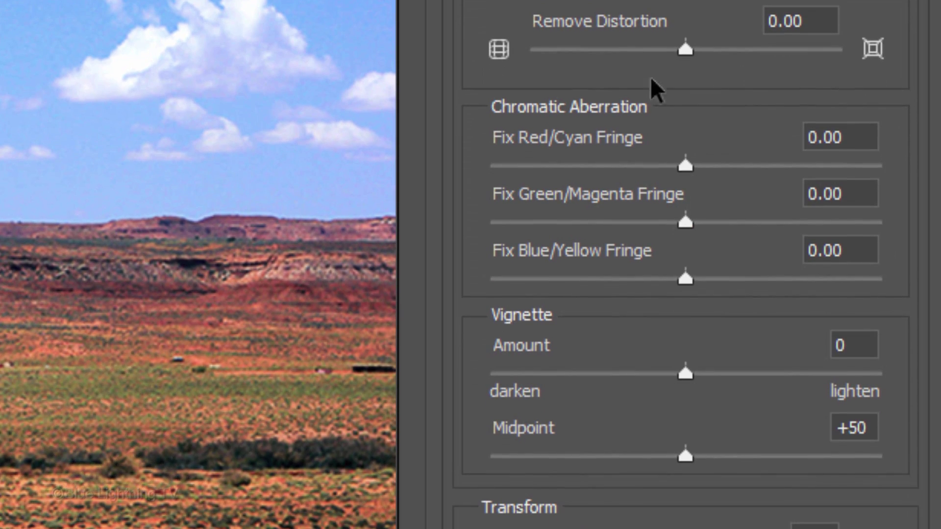
left_click_drag(685, 373, 405, 385)
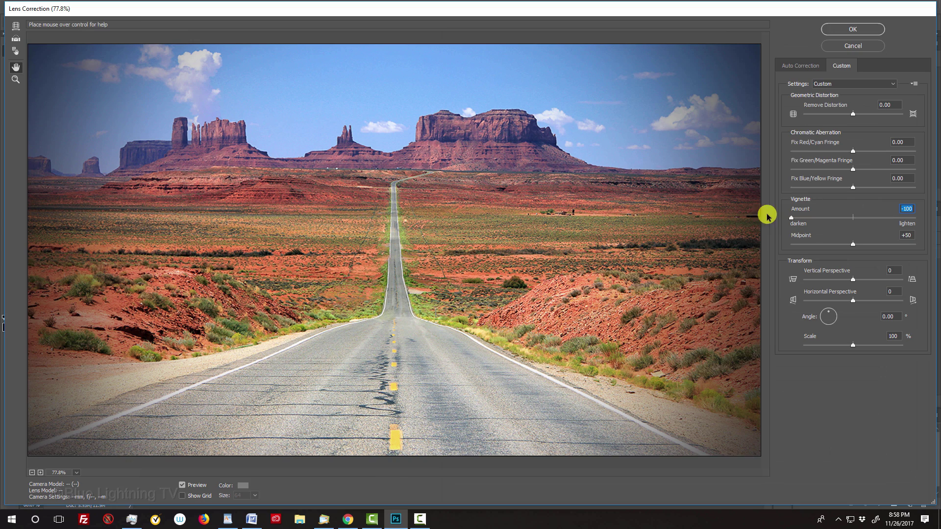
left_click(850, 28)
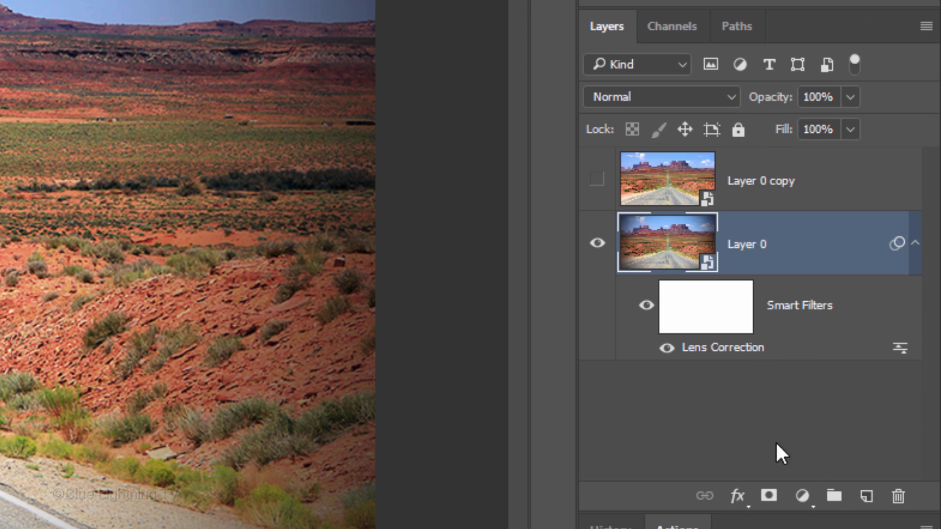
Add a Color Lookup layer with a 3DLUT preset at 40% opacity, also selecting Layer 0.
left_click(802, 496)
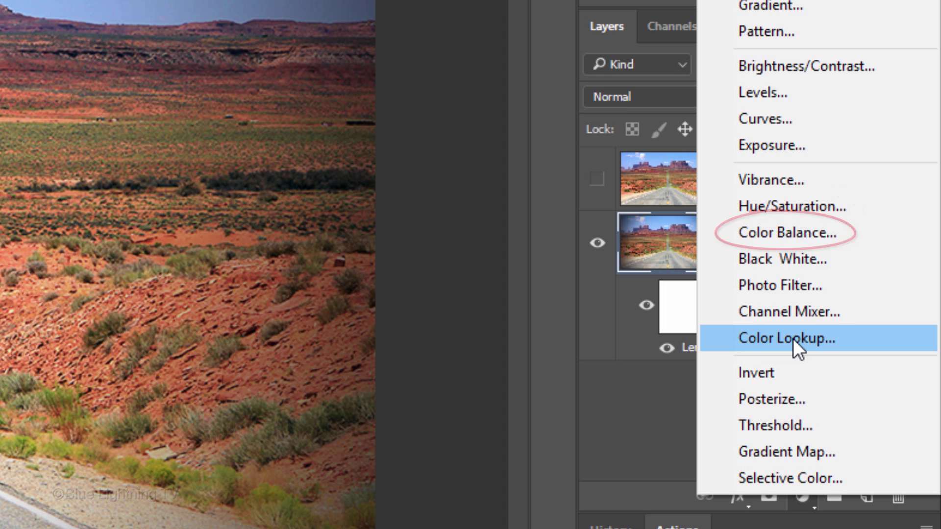
left_click(793, 338)
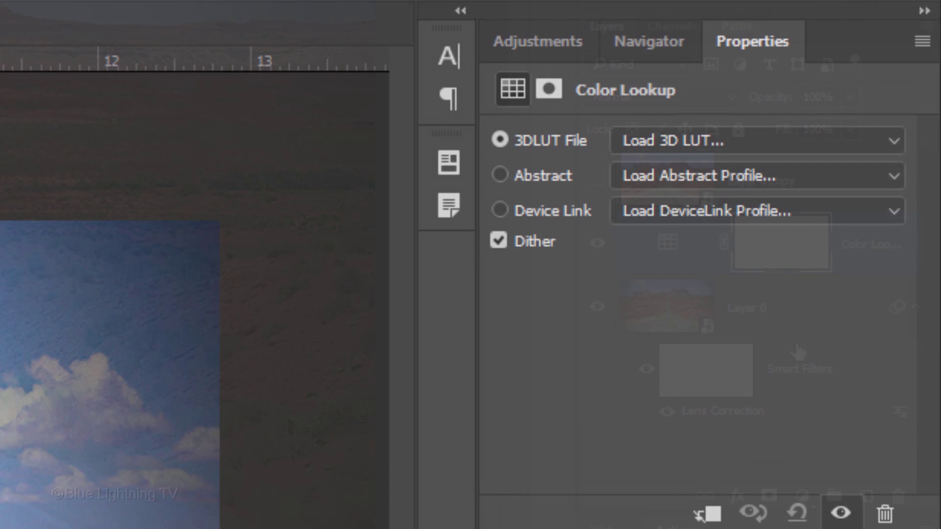
left_click(682, 140)
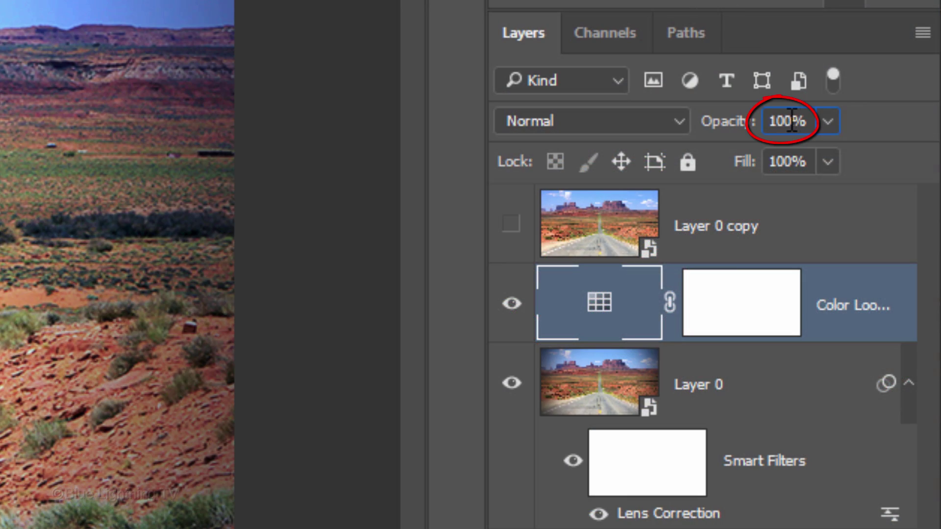
type("40")
key("Return")
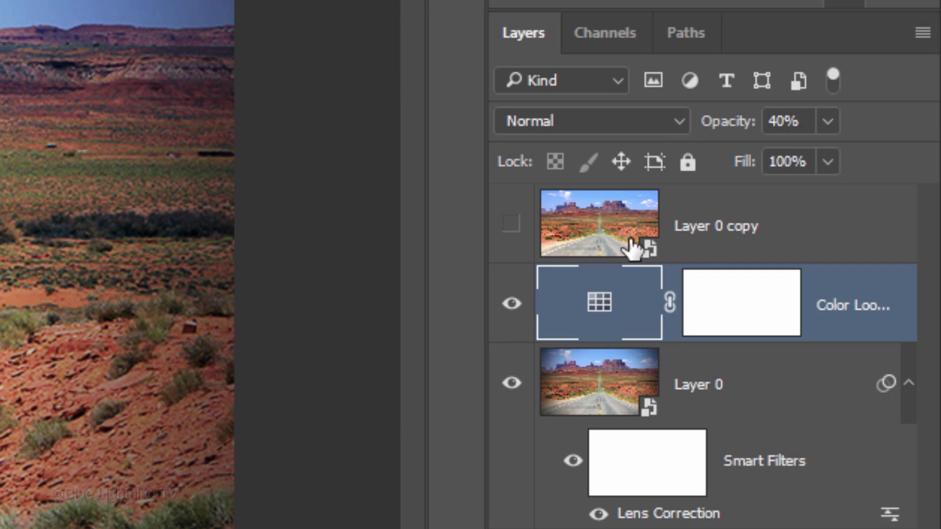
left_click(598, 398, "shift")
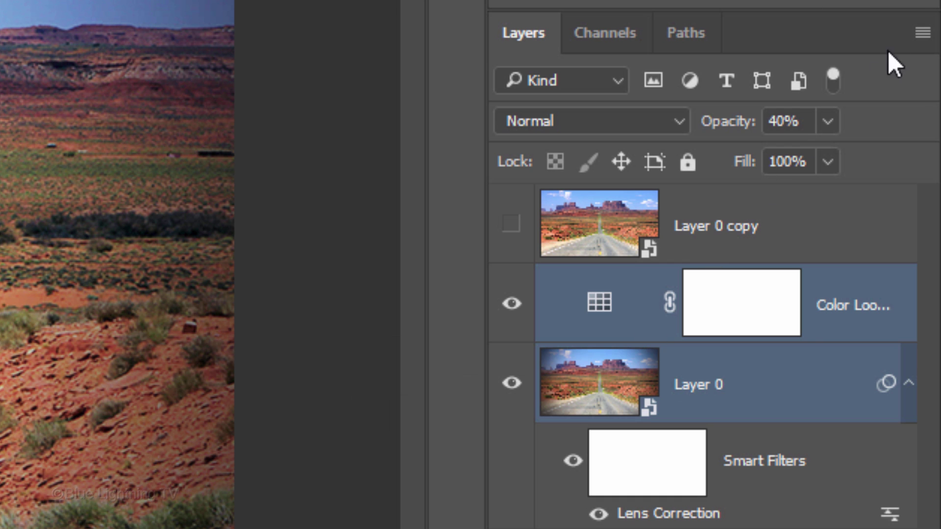
Convert both graded layers into smart object 'Base', rename the hidden copy 'Ring', reselect Base.
left_click(923, 33)
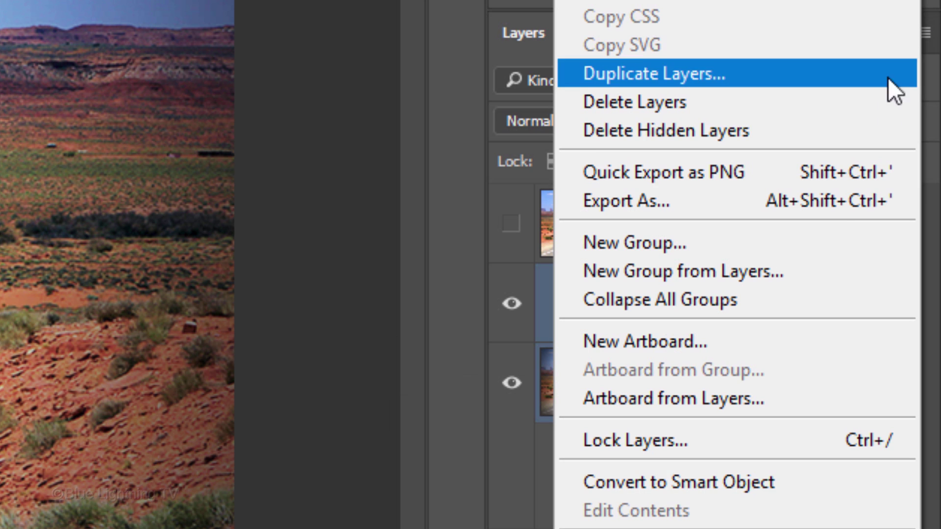
left_click(775, 483)
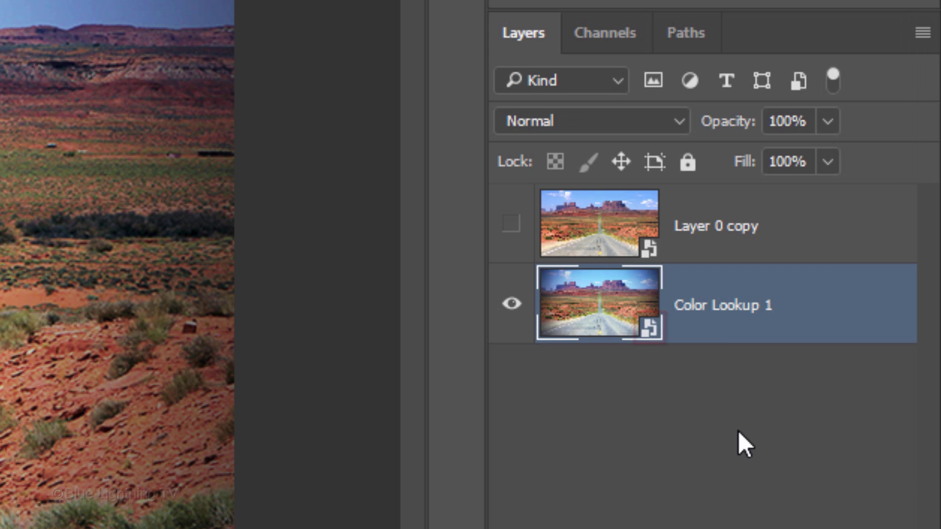
double_click(719, 304)
type("Base")
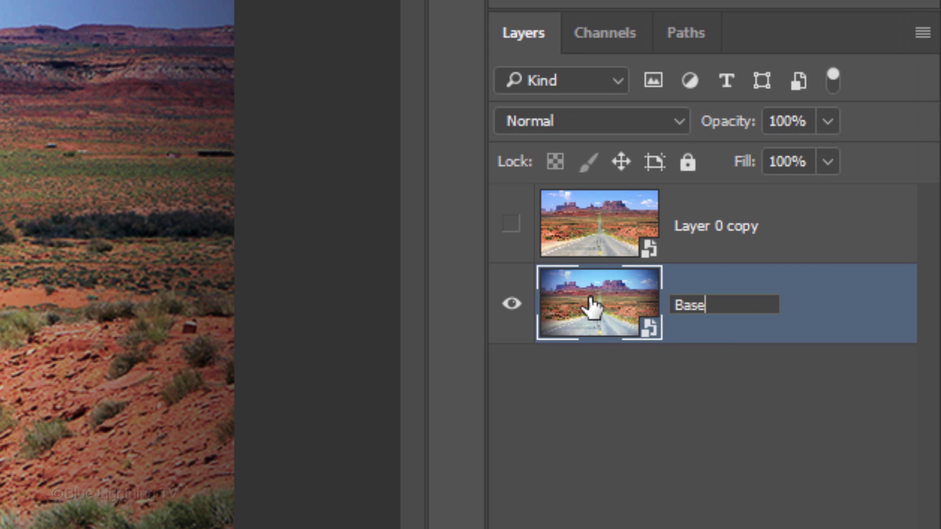
key("Return")
double_click(719, 225)
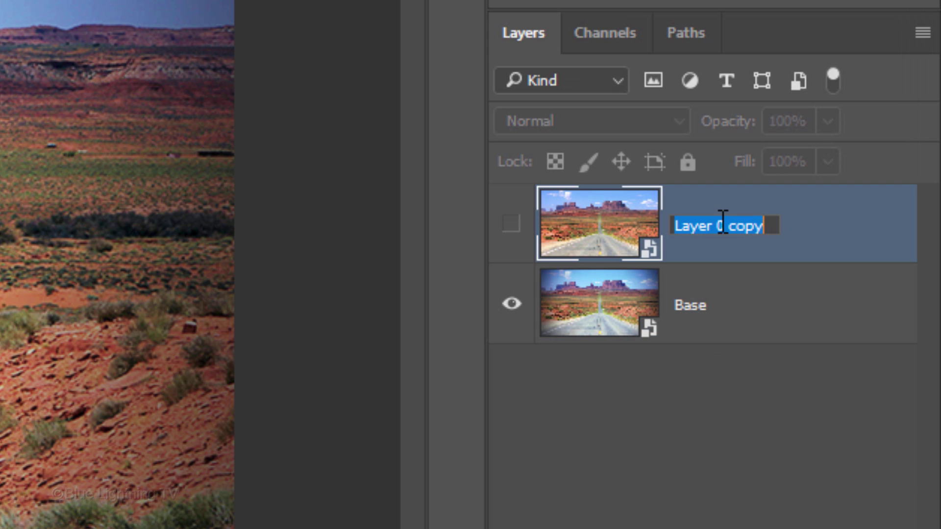
type("Ring")
key("Return")
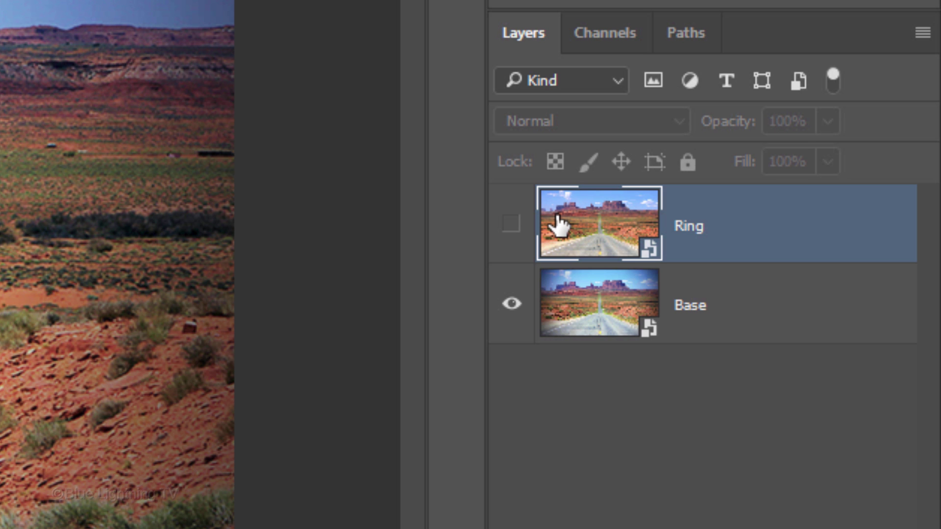
left_click(600, 316)
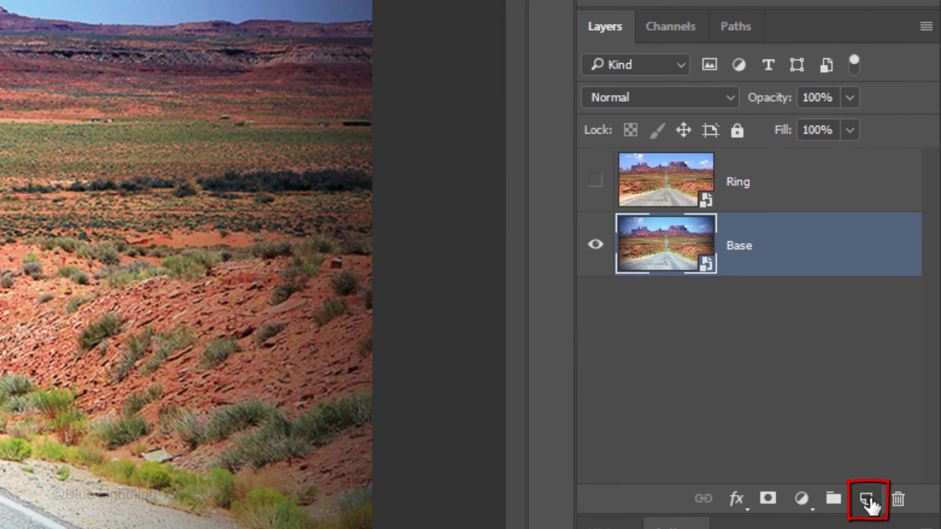
Add an empty layer above Base and give the Polygon tool a solid black fill.
left_click(867, 500)
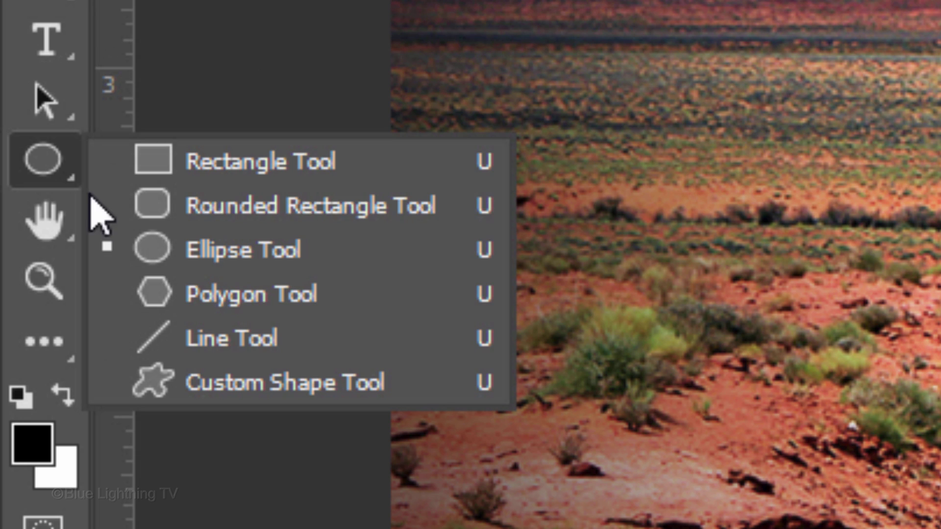
left_click(268, 298)
left_click(344, 126)
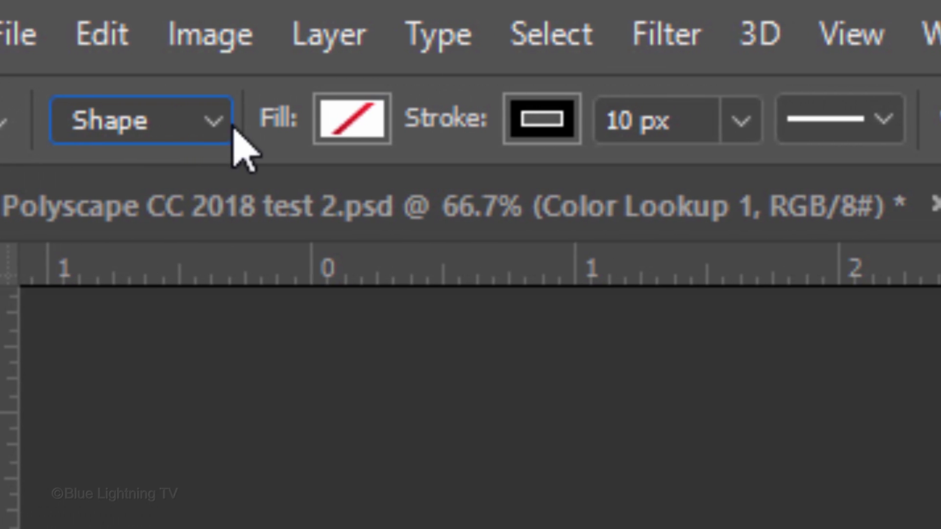
left_click(346, 125)
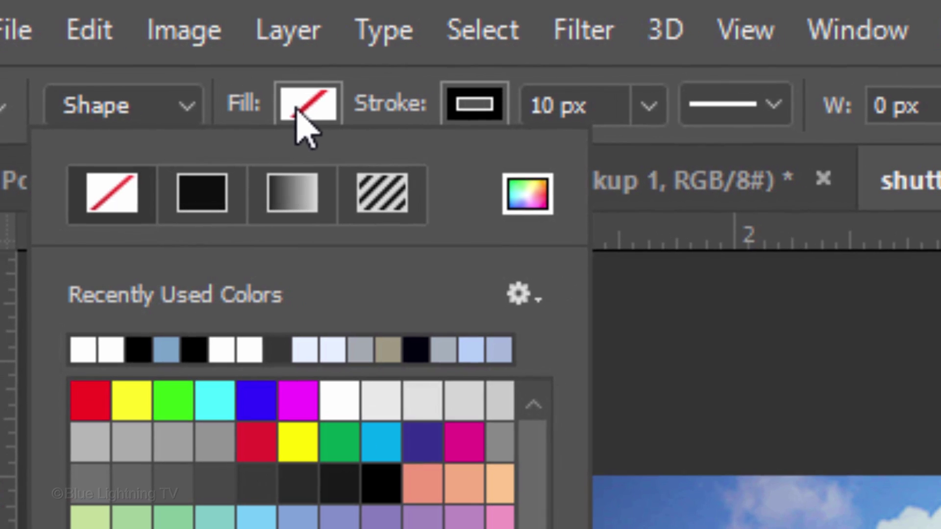
left_click(199, 188)
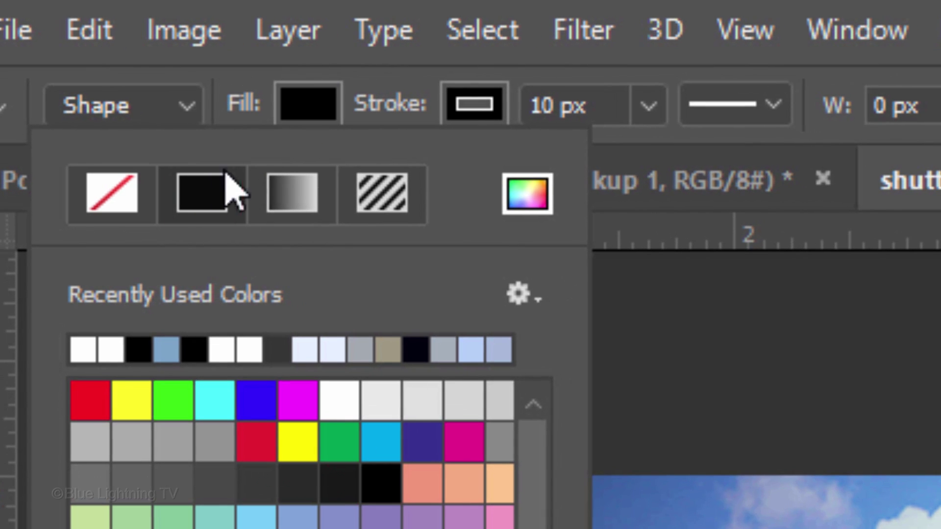
Set the polygon stroke to No Color, with 3 sides and Star unchecked.
left_click(470, 111)
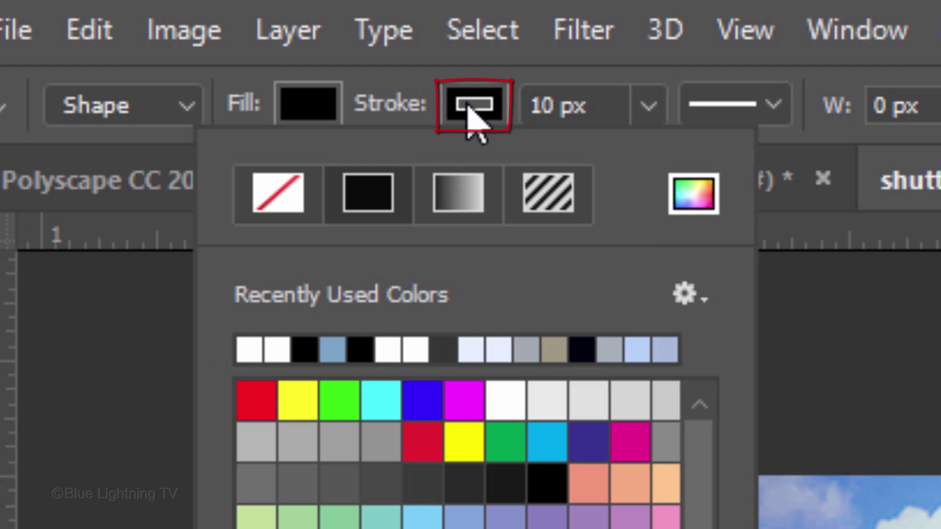
left_click(298, 193)
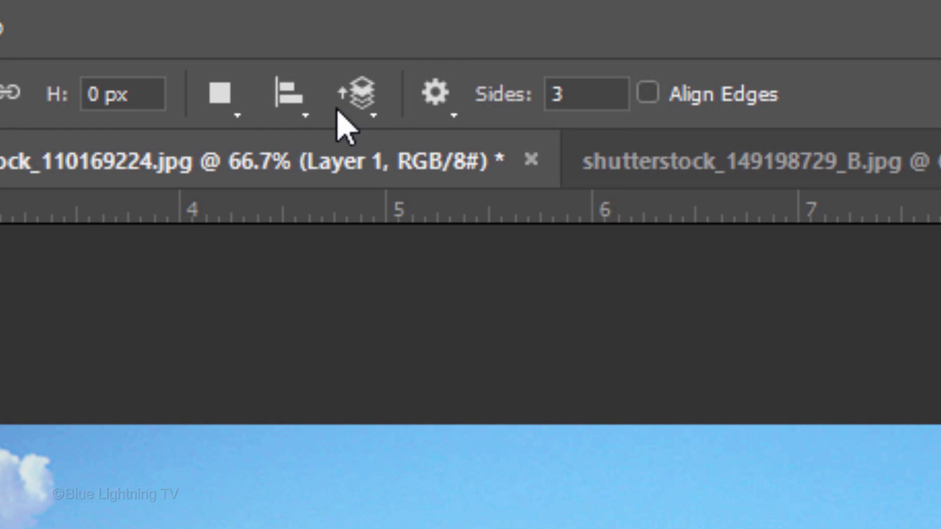
left_click(441, 104)
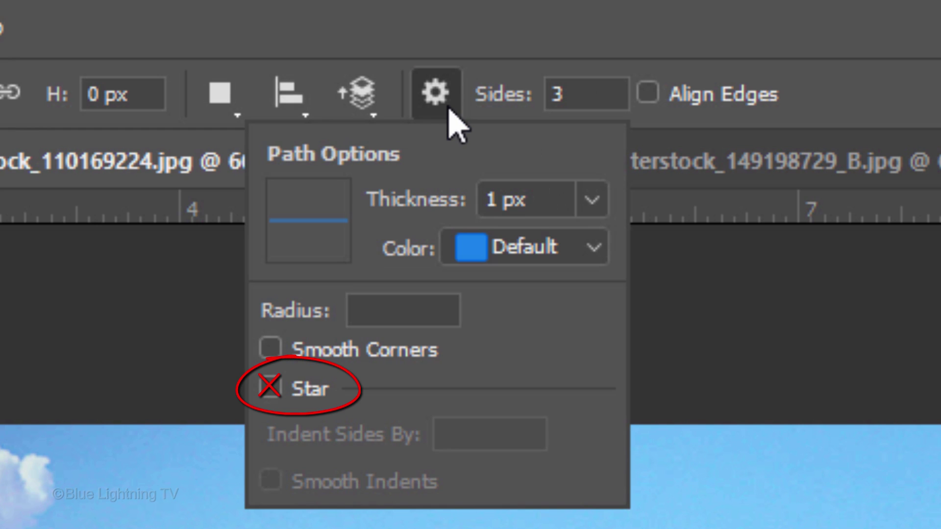
key("Return")
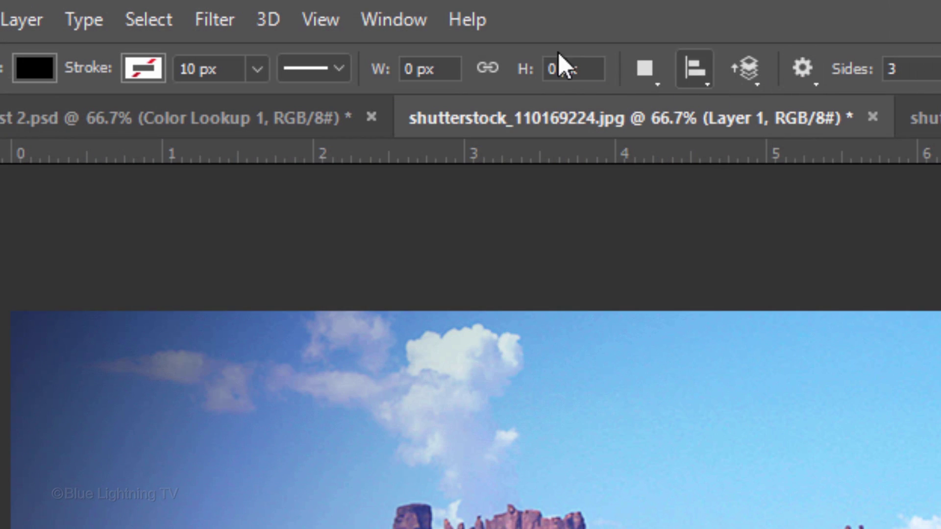
Confirm a two-column, two-row guide layout, then add a vertical guide at 50%.
left_click(184, 5)
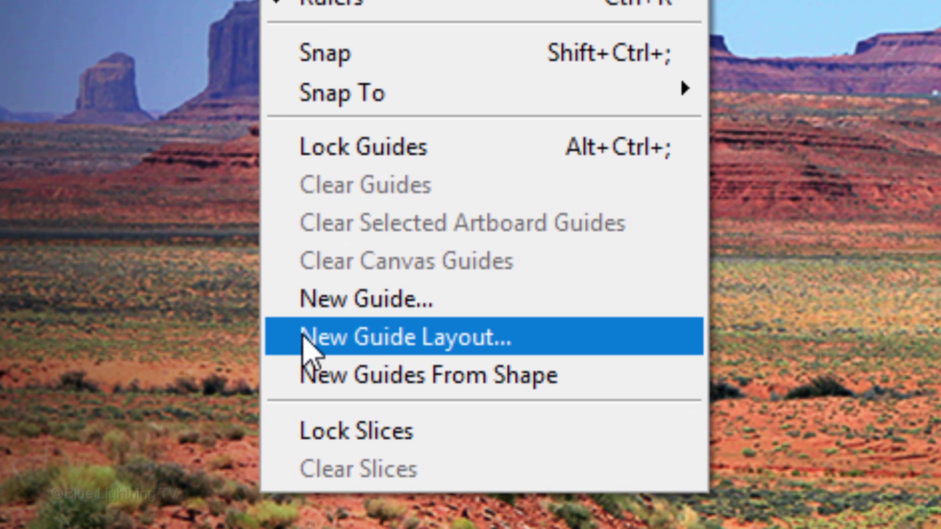
left_click(304, 341)
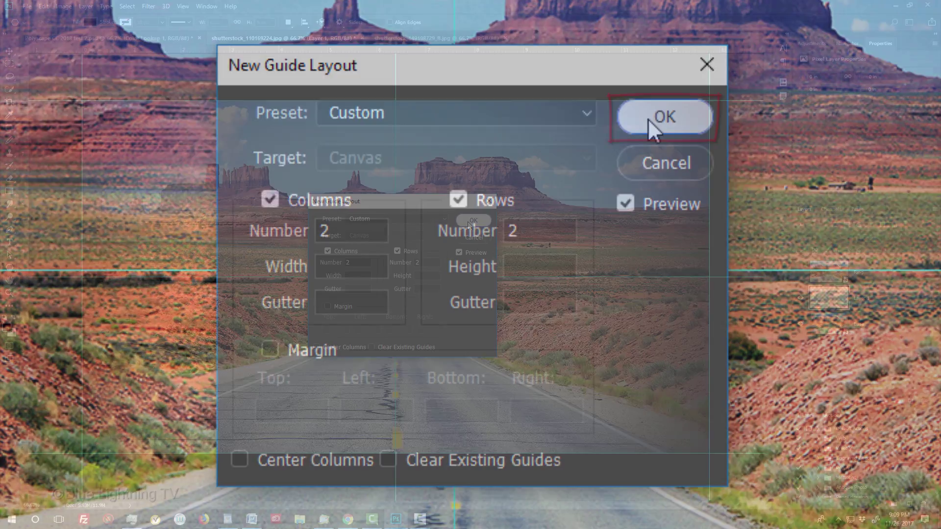
left_click(471, 221)
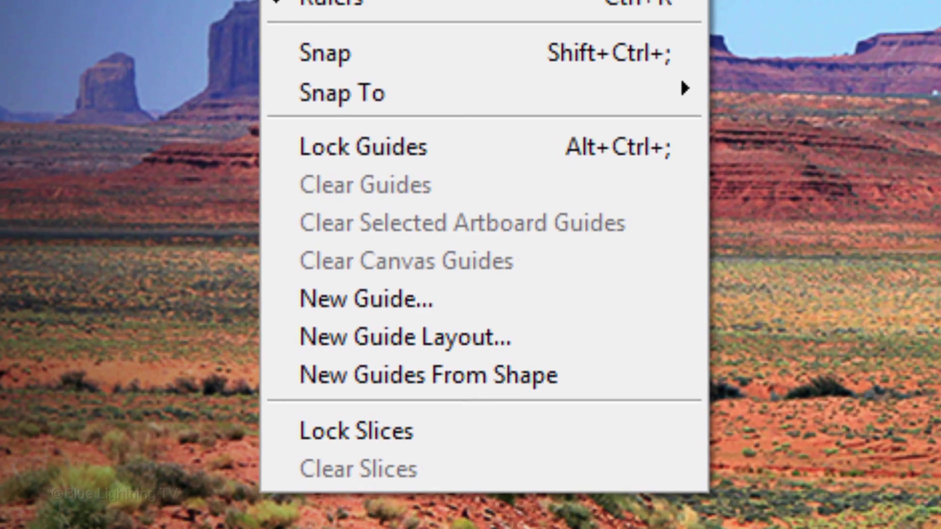
left_click(275, 299)
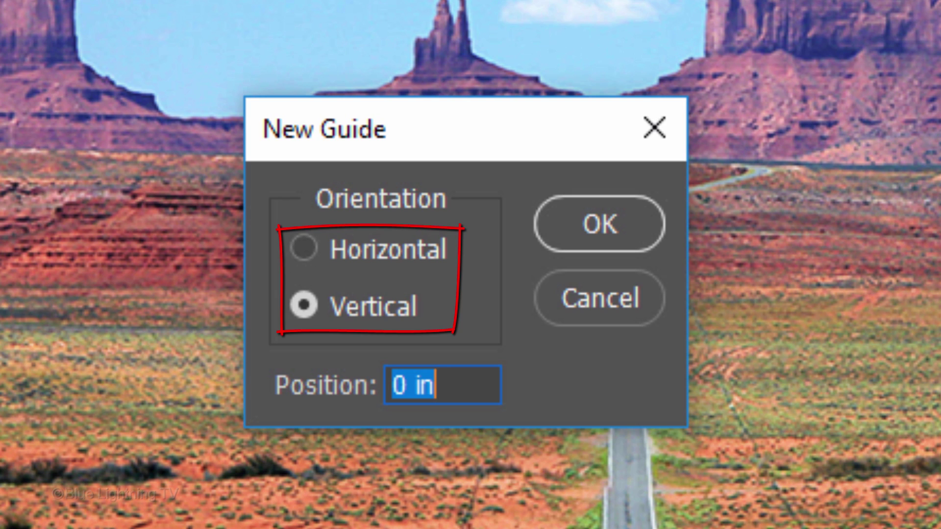
type("50%")
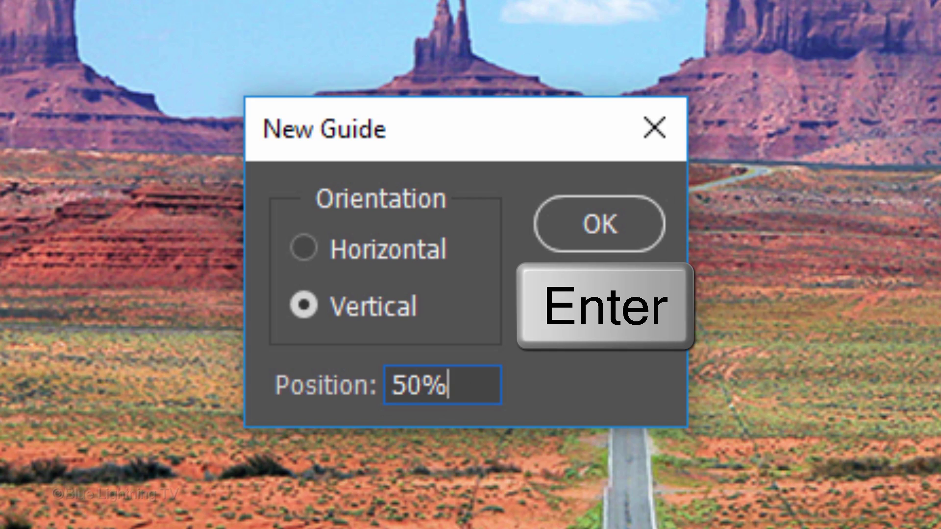
key("Return")
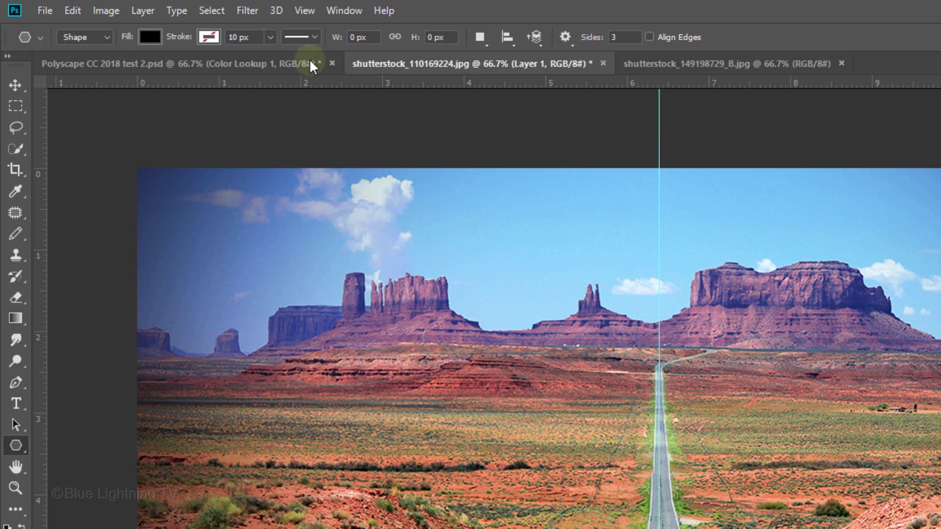
Set up a second New Guide as horizontal, selecting its position value for 50%.
left_click(305, 11)
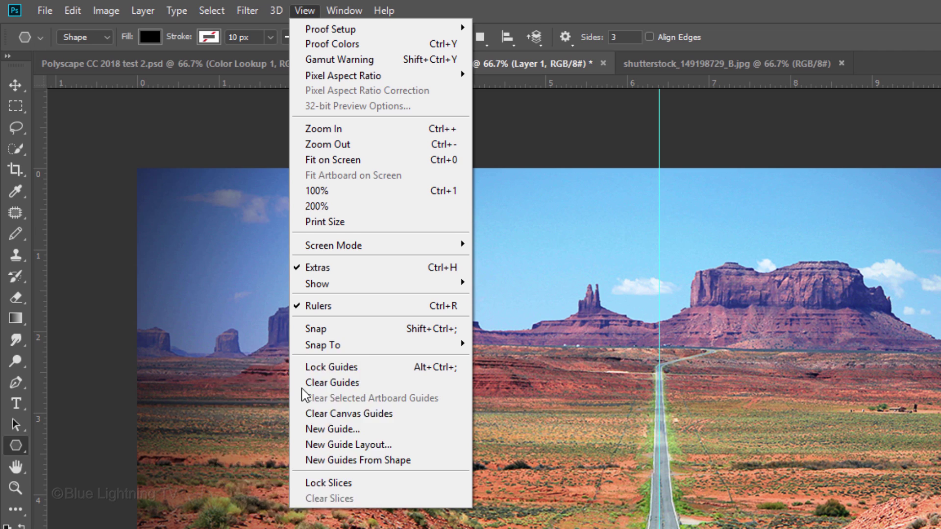
left_click(307, 435)
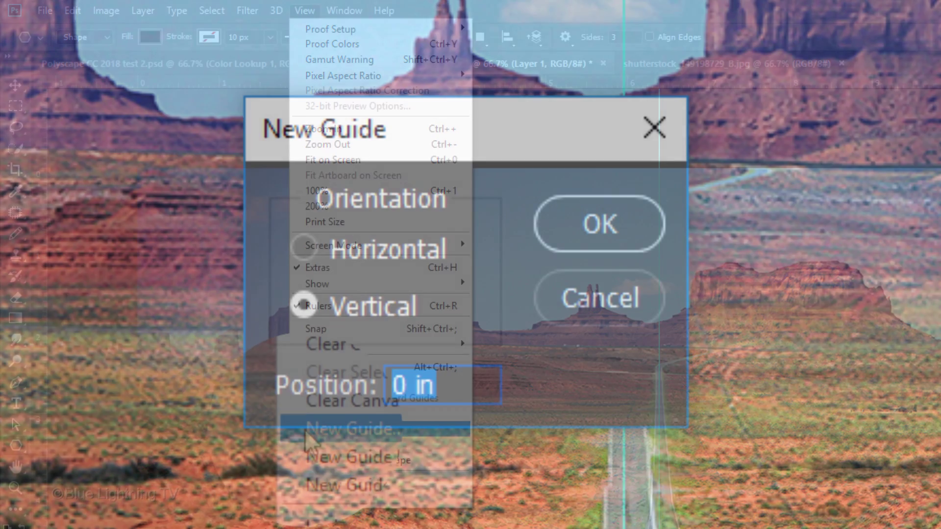
left_click(303, 250)
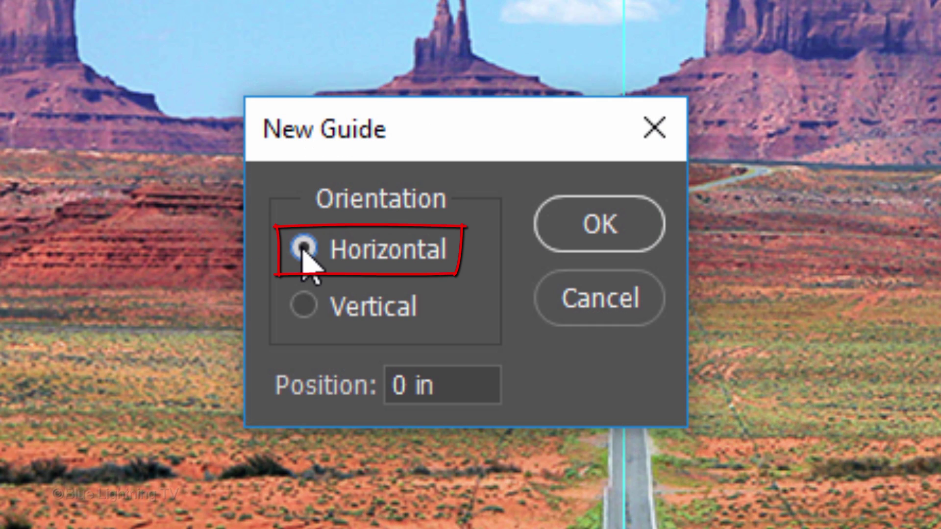
double_click(434, 385)
type("50%")
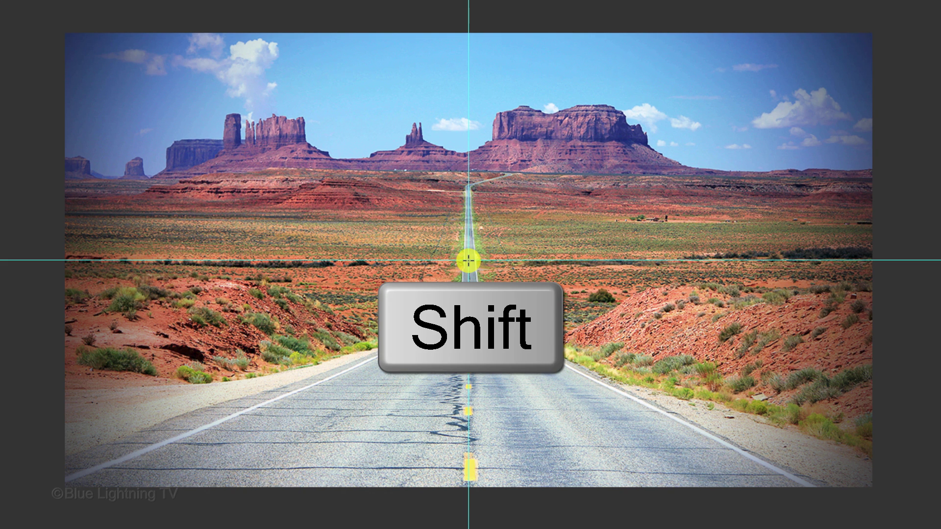
Draw the inverted black triangle Polygon 1 from the guide intersection and move it straight up.
left_click_drag(468, 261, 491, 508)
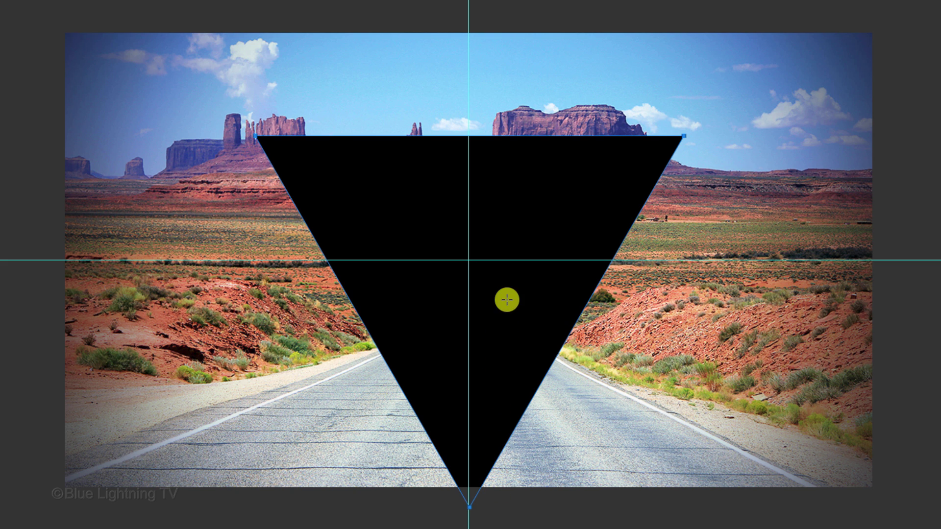
key("v")
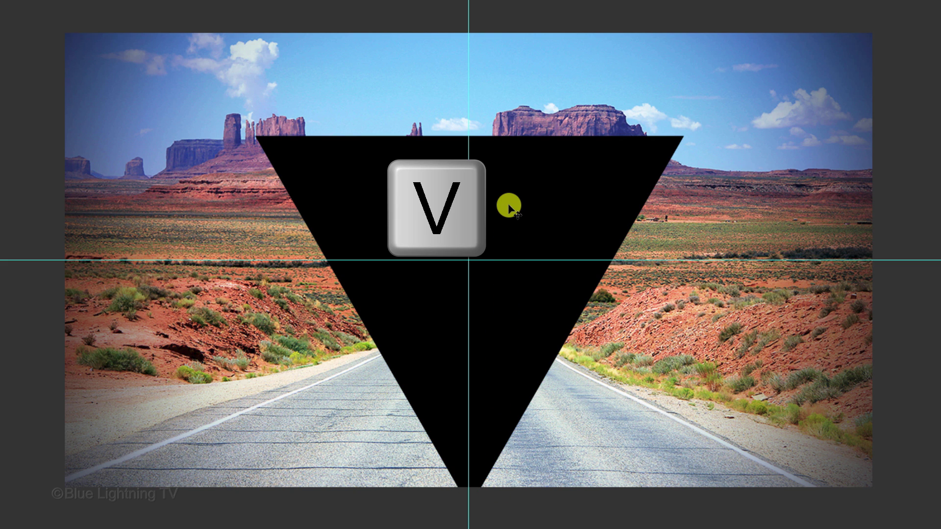
key("shift")
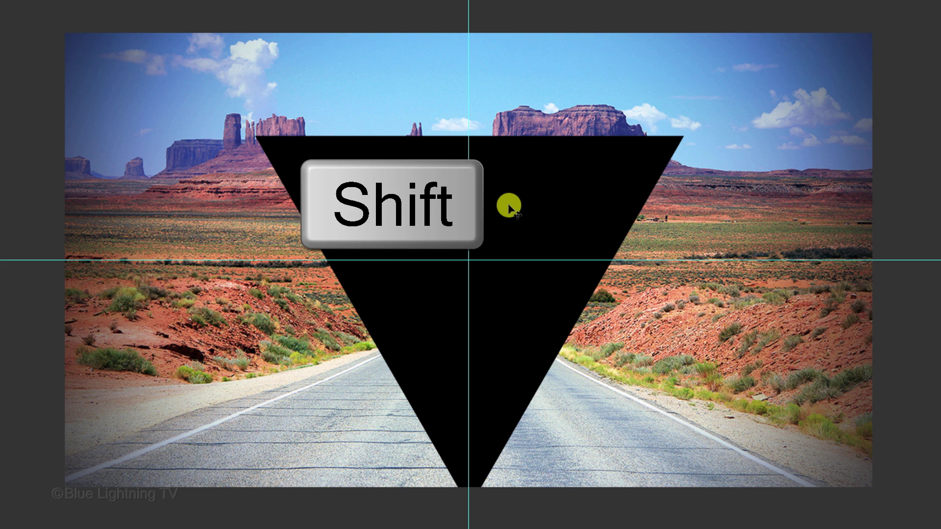
left_click_drag(509, 207, 506, 136)
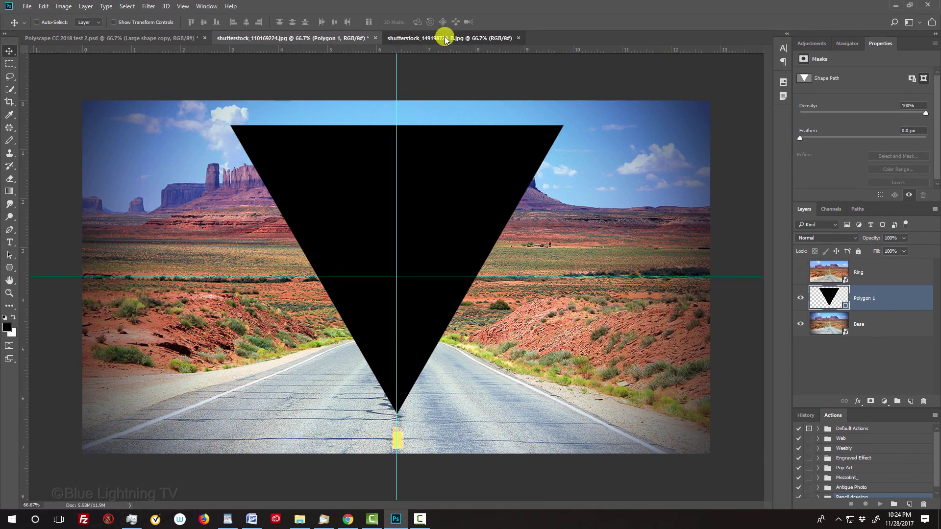
Drag the snowy mountain image into the road document and place Layer 1 just below Ring.
left_click(443, 38)
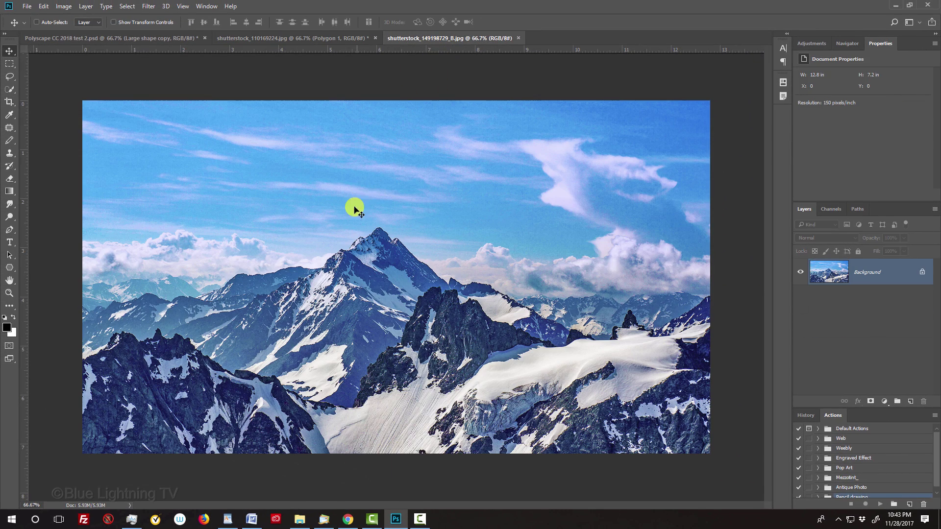
left_click_drag(349, 203, 312, 38)
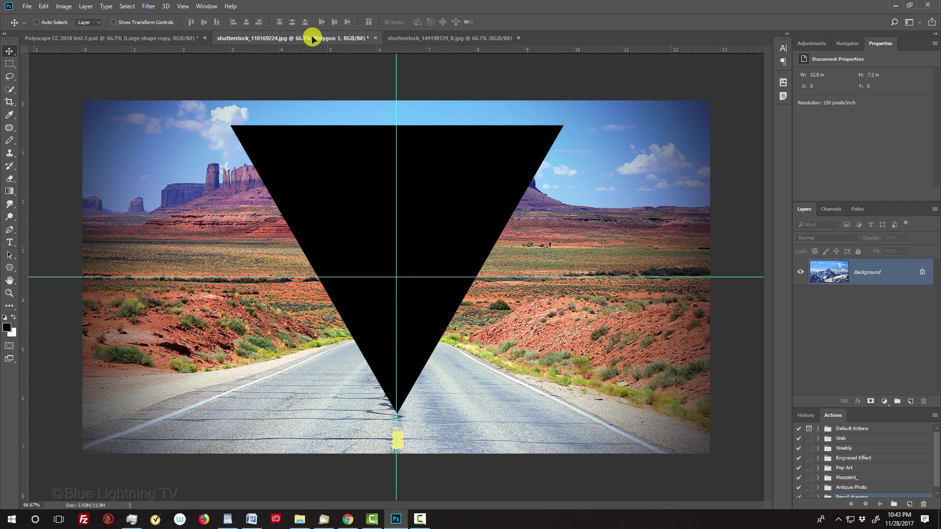
left_click_drag(312, 38, 381, 265)
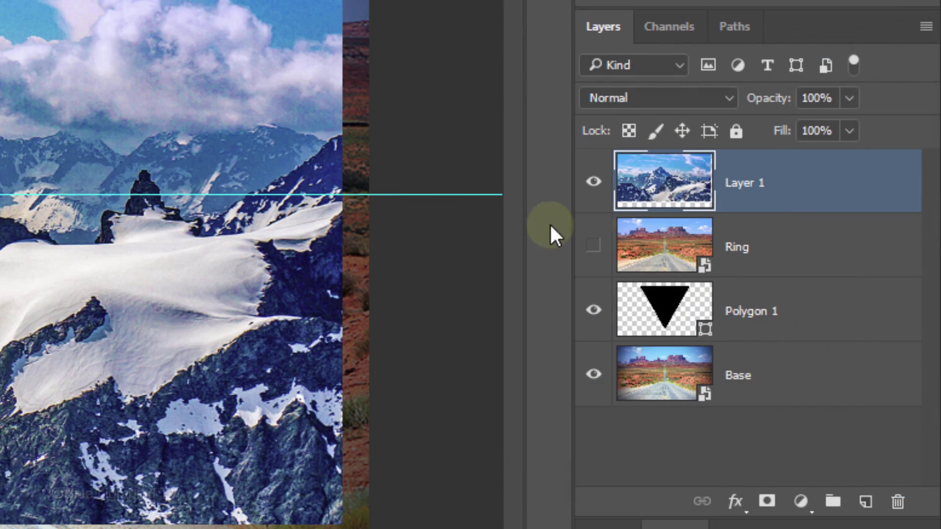
left_click_drag(666, 186, 664, 265)
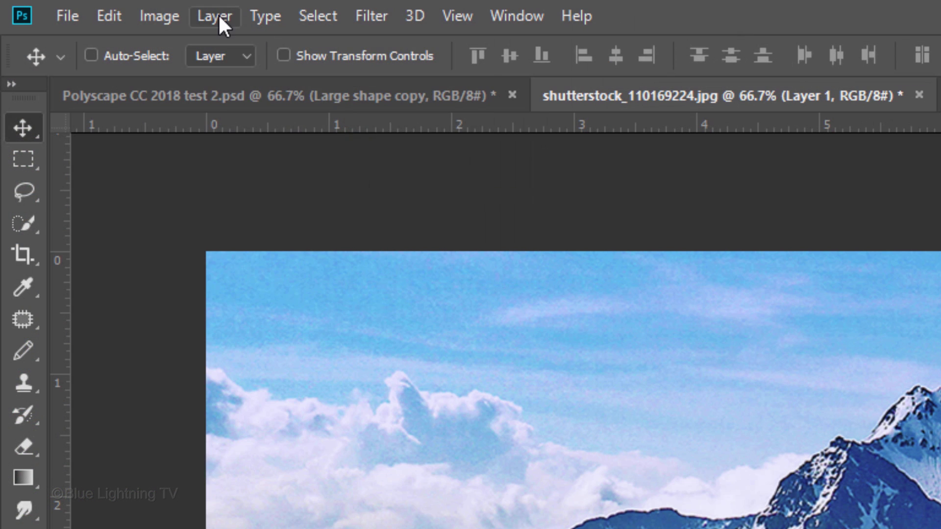
Clip the mountain layer to the triangle and reposition it inside.
left_click(217, 14)
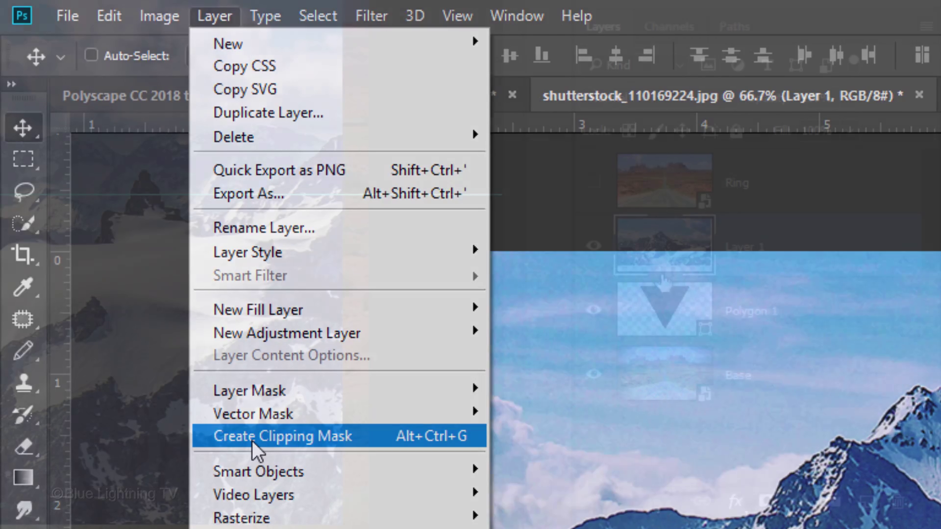
left_click(253, 442)
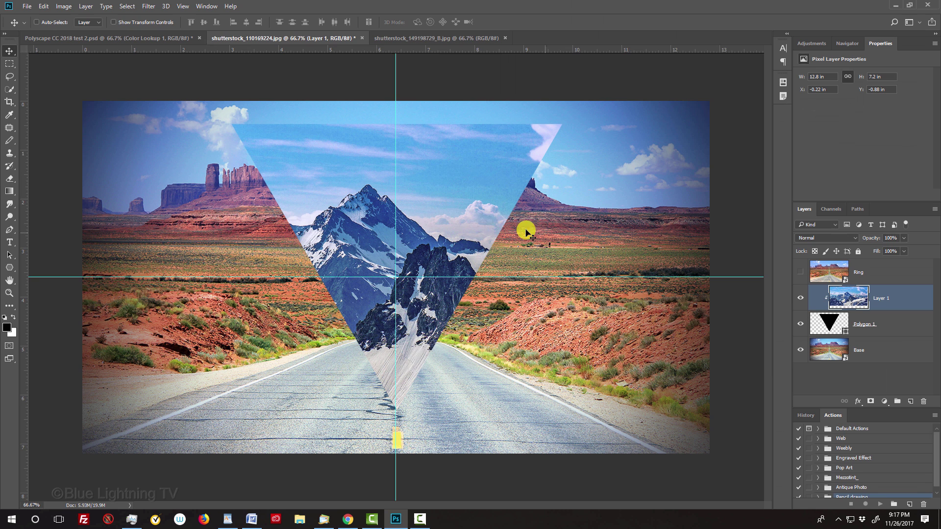
mouse_move(418, 213)
left_mouse_down()
mouse_move(451, 185)
mouse_move(445, 212)
left_mouse_up()
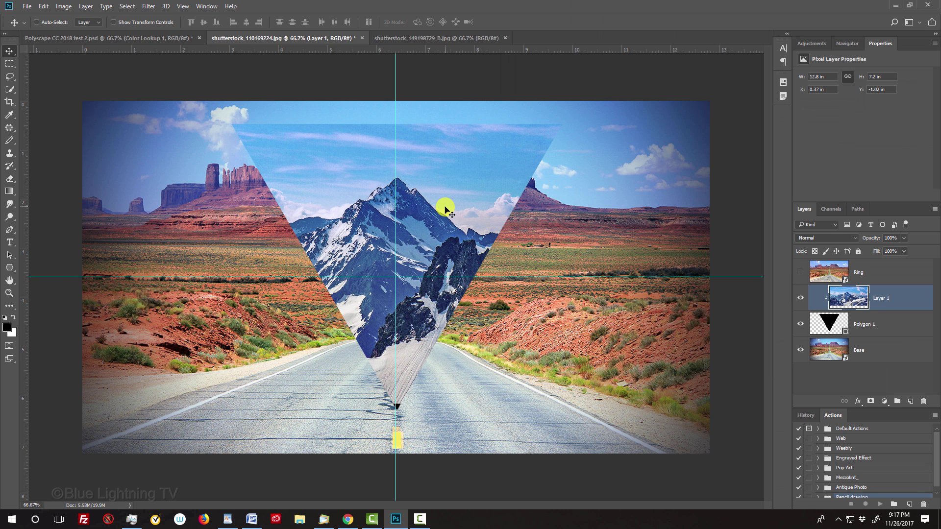
Scale the mountain photo from its centre to about 156%, then hide the guides.
key("ctrl+t")
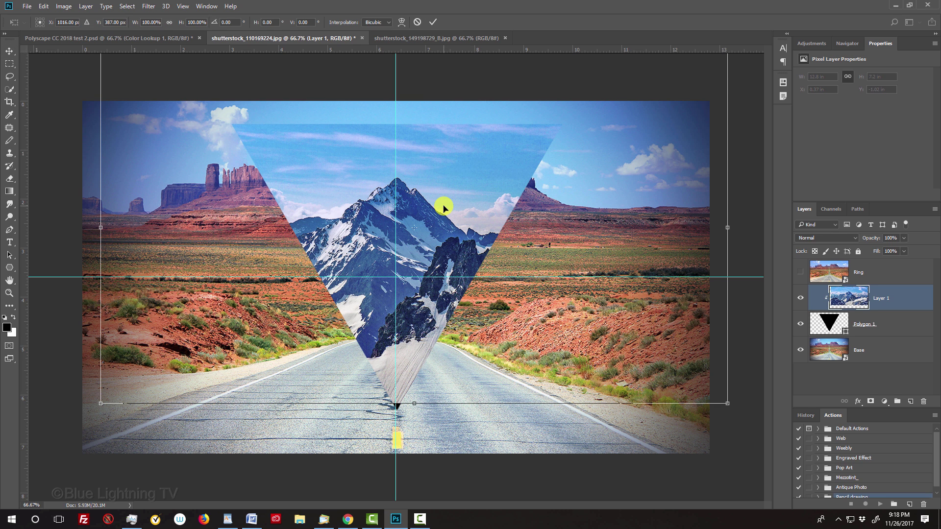
left_click(728, 403)
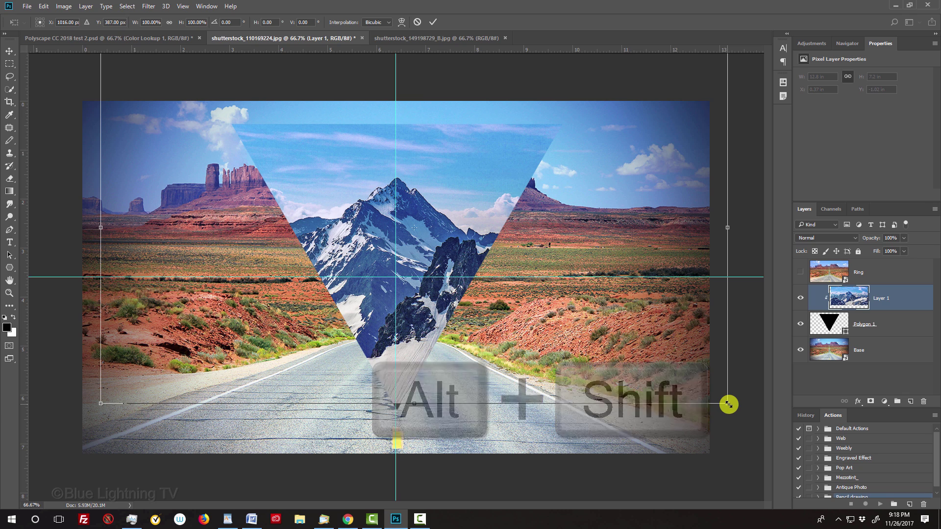
left_click_drag(727, 403, 885, 490)
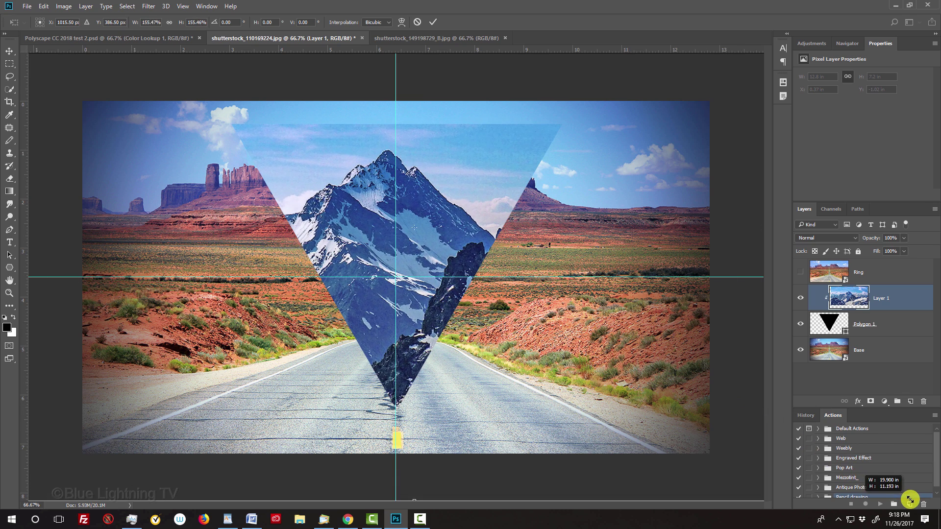
mouse_move(447, 227)
left_mouse_down()
mouse_move(439, 230)
mouse_move(441, 210)
mouse_move(439, 237)
left_mouse_up()
key("Return")
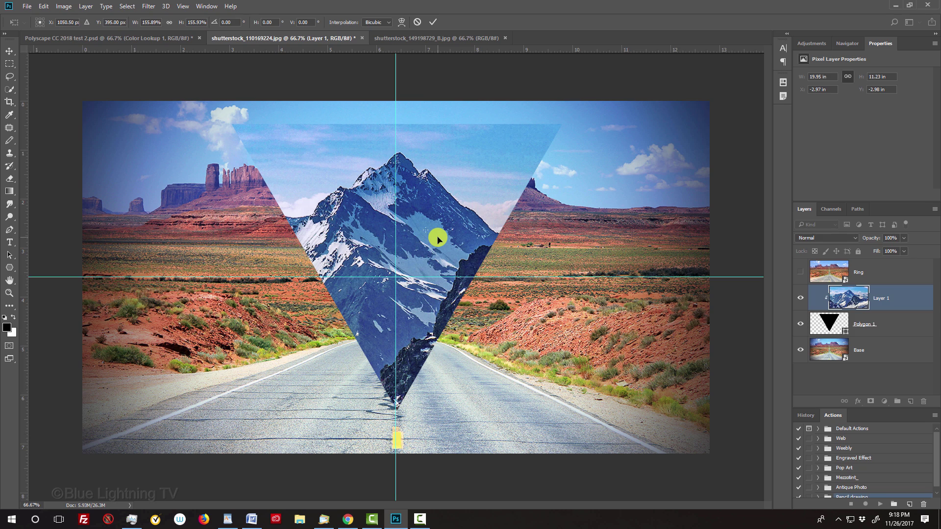
key("ctrl+h")
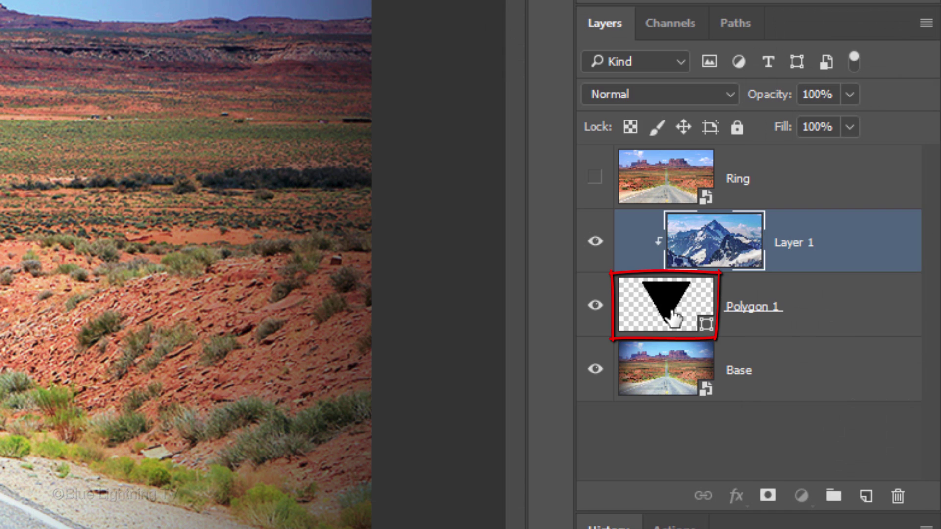
Give Polygon 1 a 9 px inside Spectrum-gradient stroke, Linear Dodge (Add), 50% opacity, 90°.
left_click(671, 315)
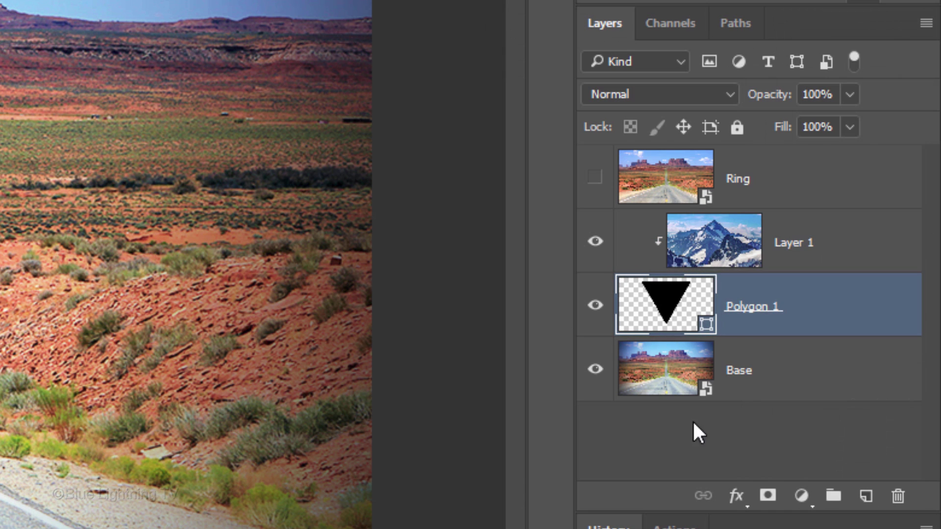
left_click(743, 507)
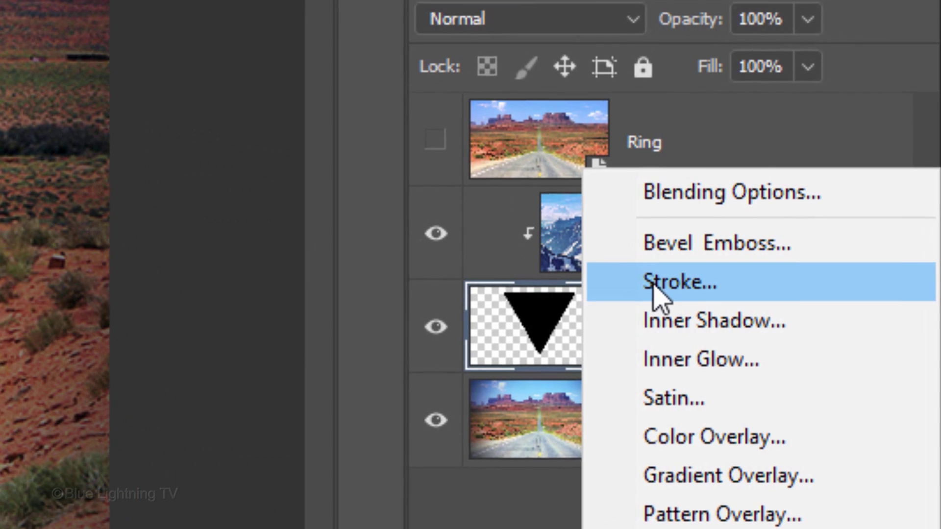
left_click(743, 275)
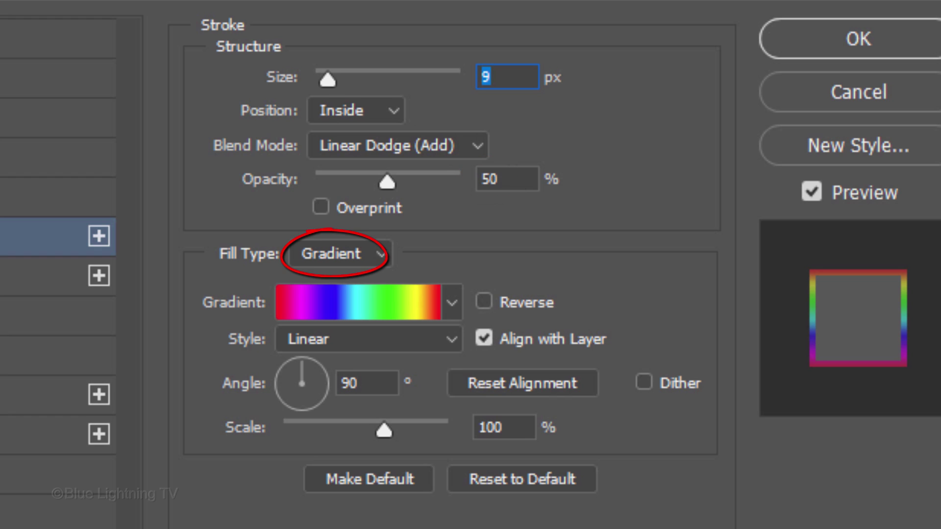
left_click(369, 302)
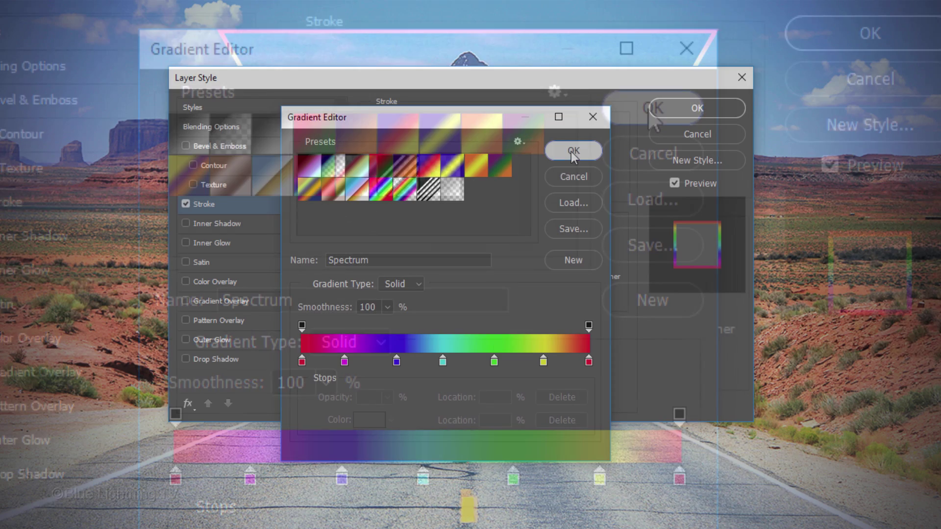
left_click(648, 107)
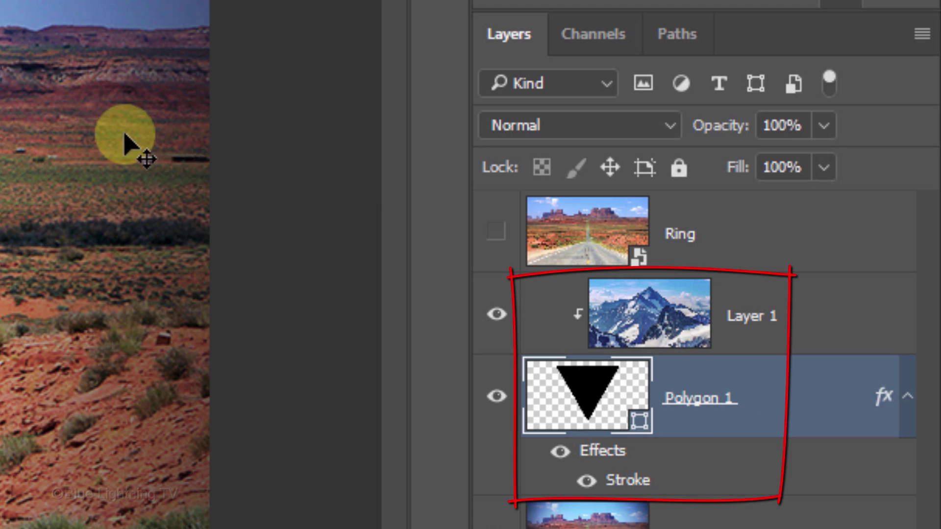
Group Layer 1 with Polygon 1, duplicate the group, and select Polygon 1 in Group 1 copy.
left_click(647, 331, "shift")
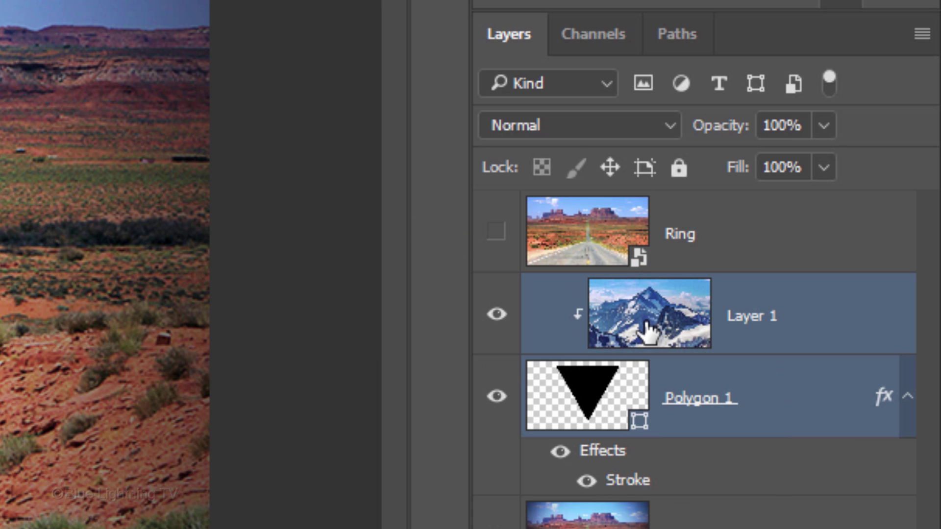
key("ctrl+g")
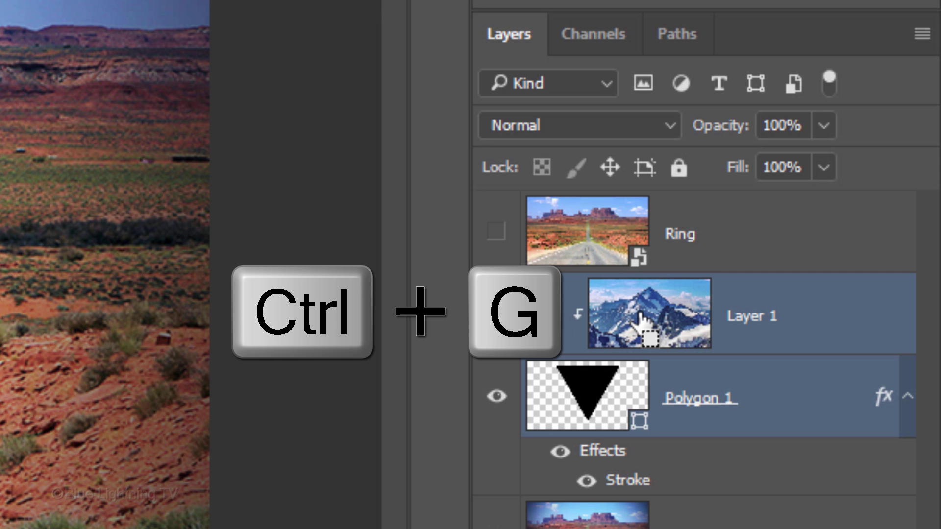
key("ctrl+j")
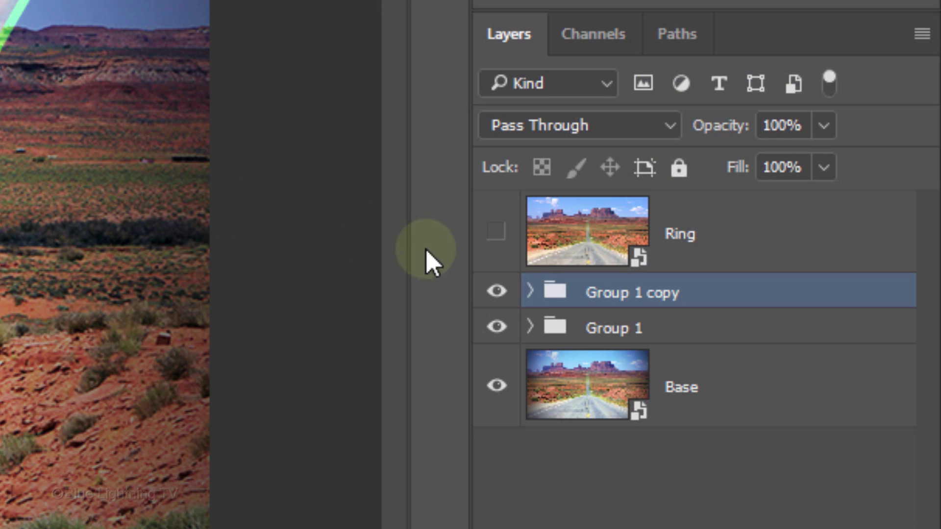
left_click(529, 293)
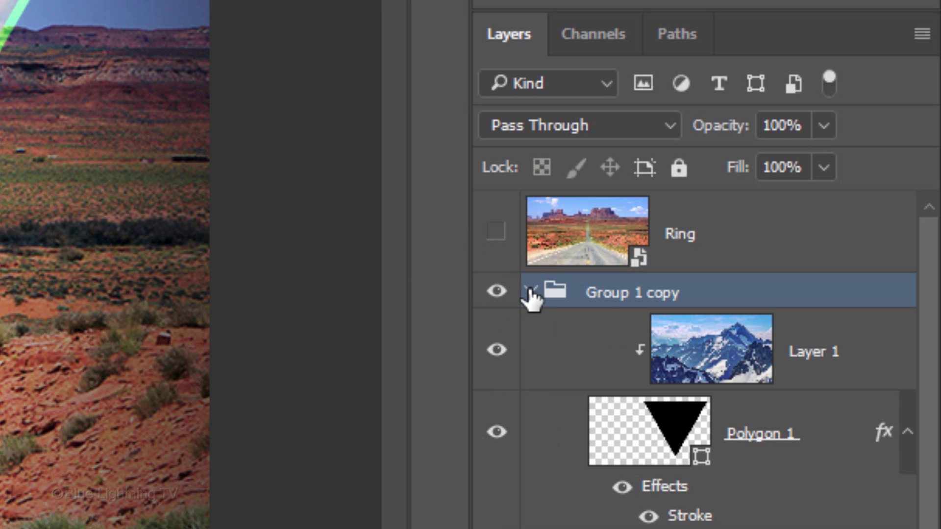
left_click(672, 441)
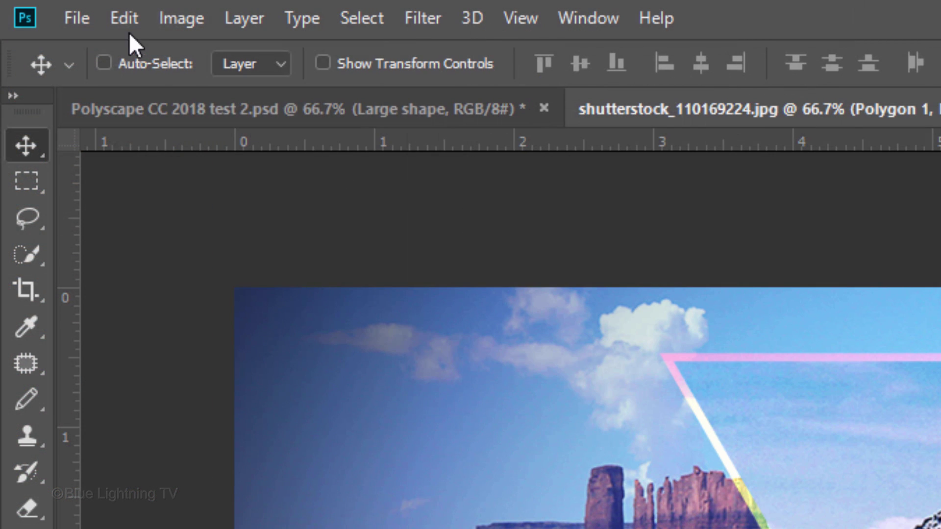
Flip Group 1 copy's triangle vertically so it points upward.
left_click(121, 19)
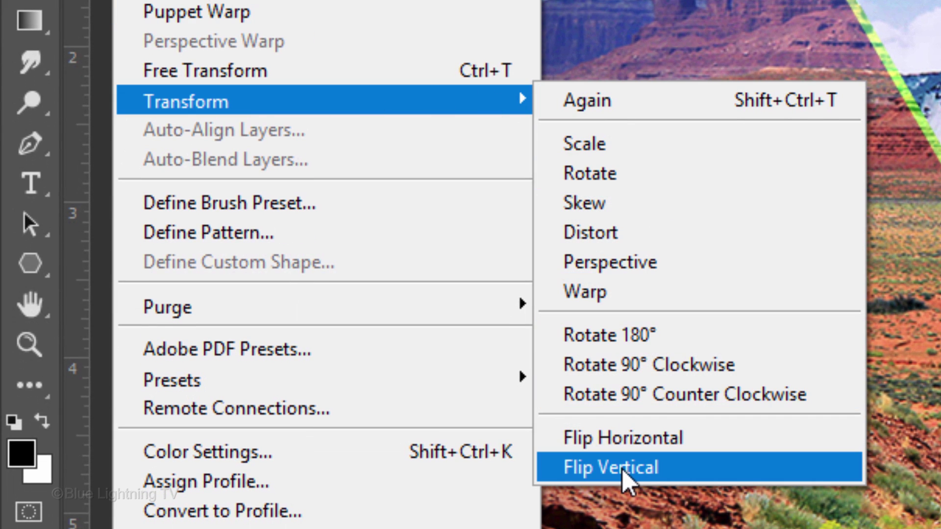
left_click(628, 481)
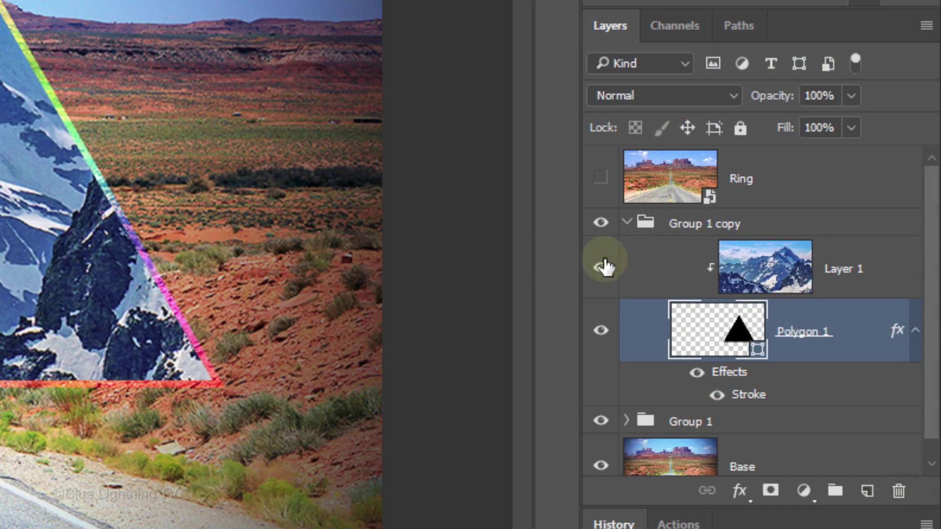
left_click(749, 274)
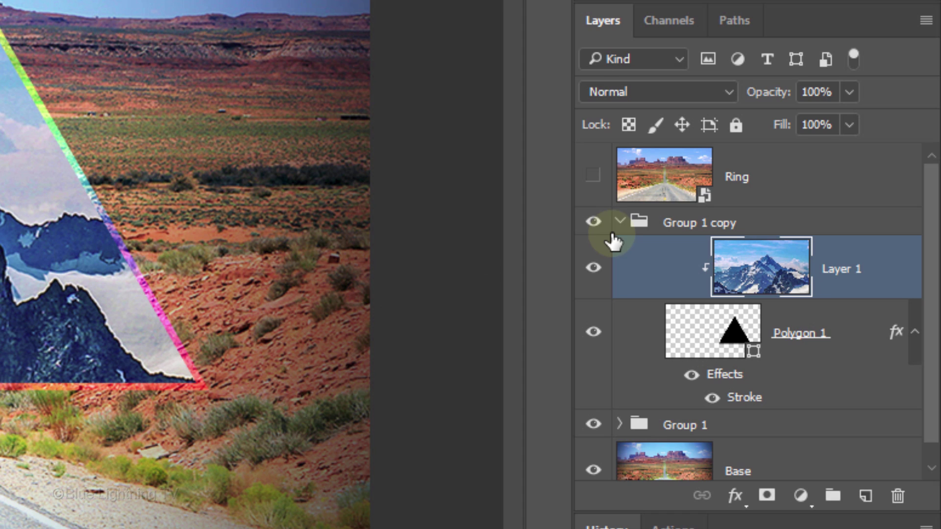
Duplicate Group 1 copy as Group 1 copy 2 and select its triangle.
left_click(621, 225)
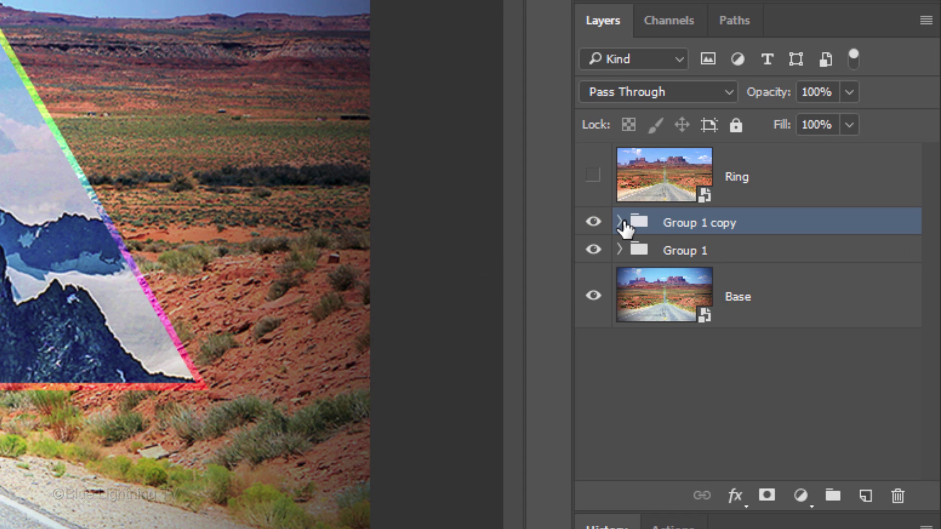
key("ctrl+j")
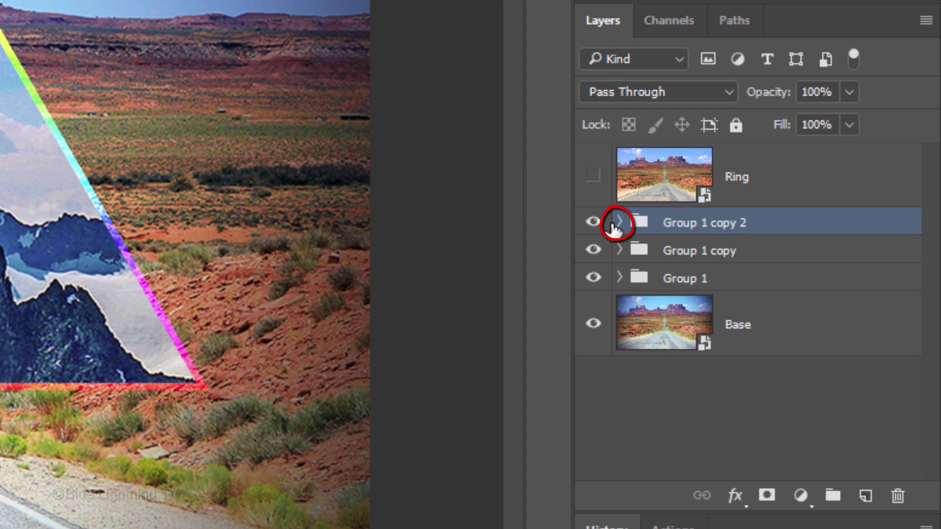
left_click(617, 223)
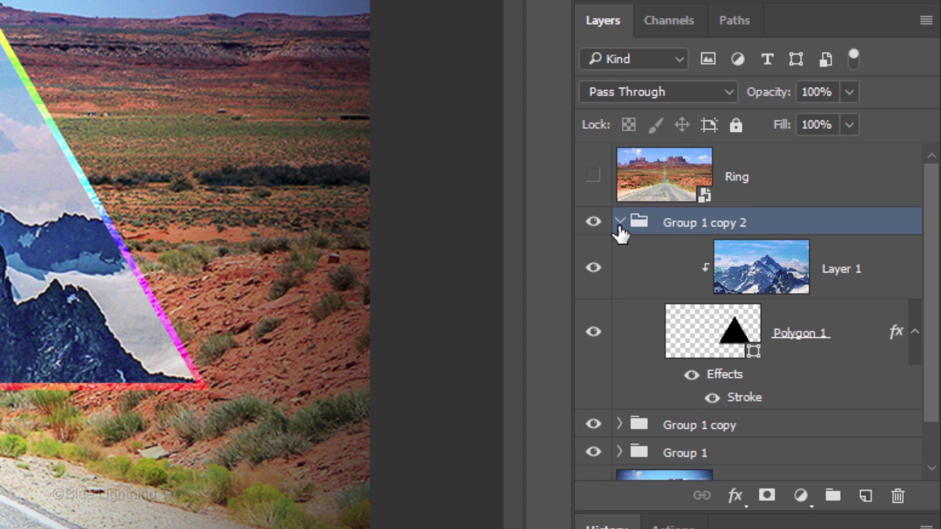
left_click(728, 335)
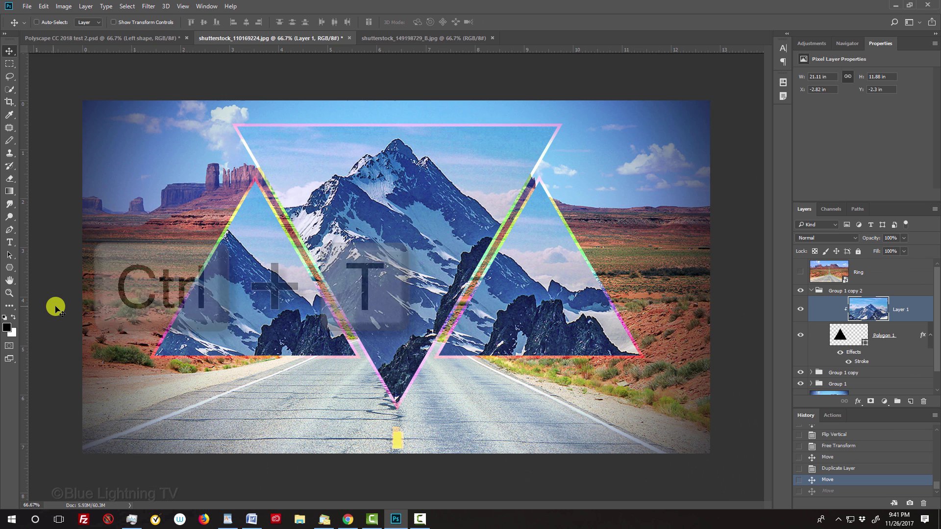
Scale Group 1 copy 2's mountain photo to about 66%, shift it up-right, and commit.
key("ctrl+t")
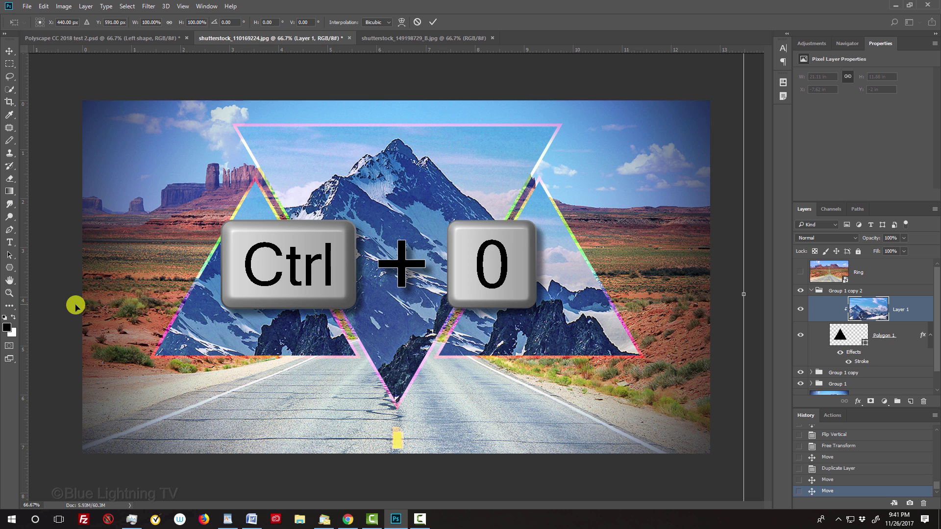
key("ctrl+0")
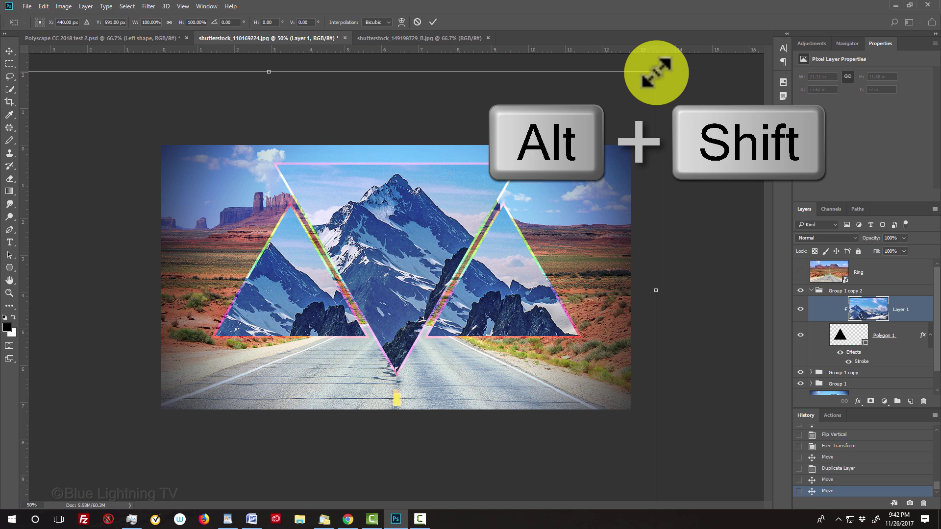
left_click_drag(656, 71, 524, 146)
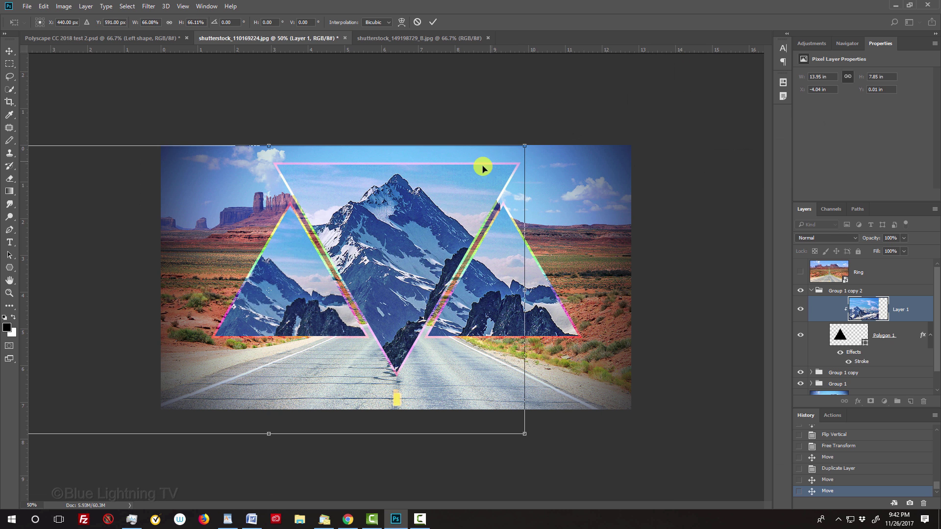
left_click_drag(287, 294, 426, 254)
key("Return")
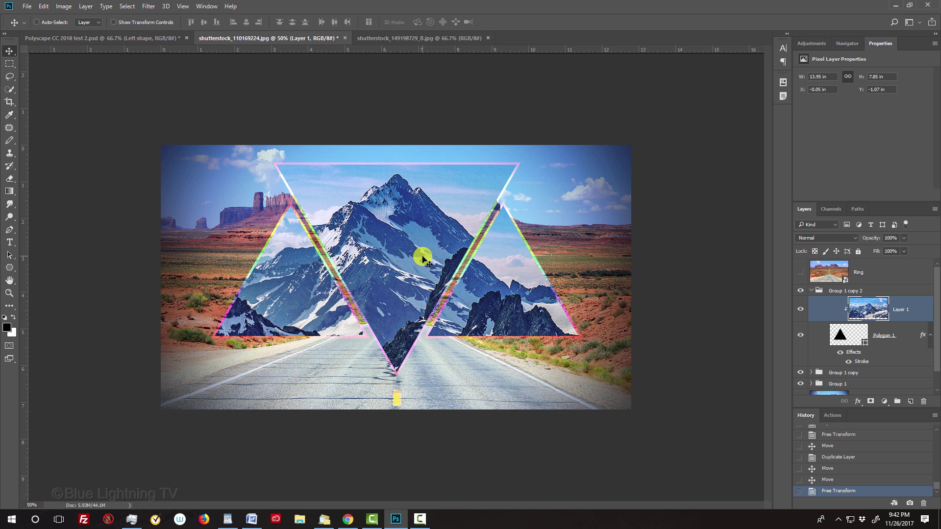
key("ctrl+plus")
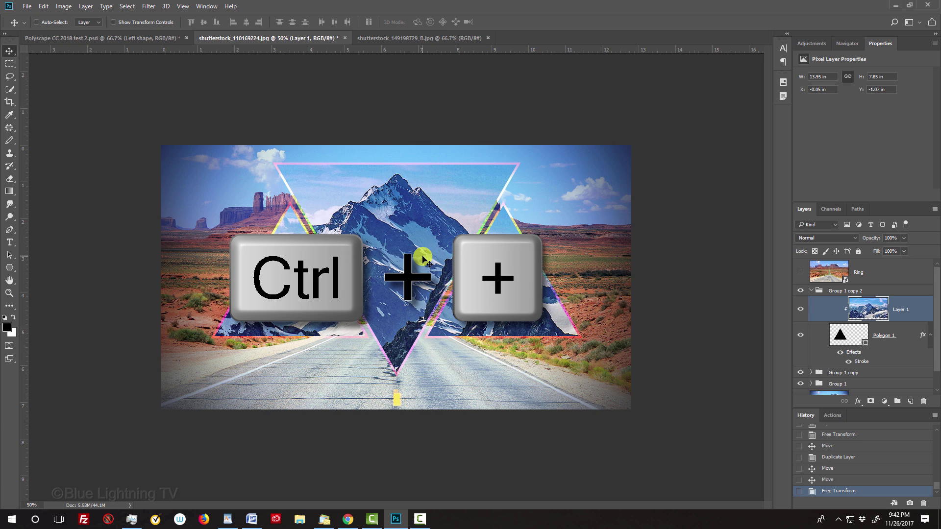
key("ctrl+plus")
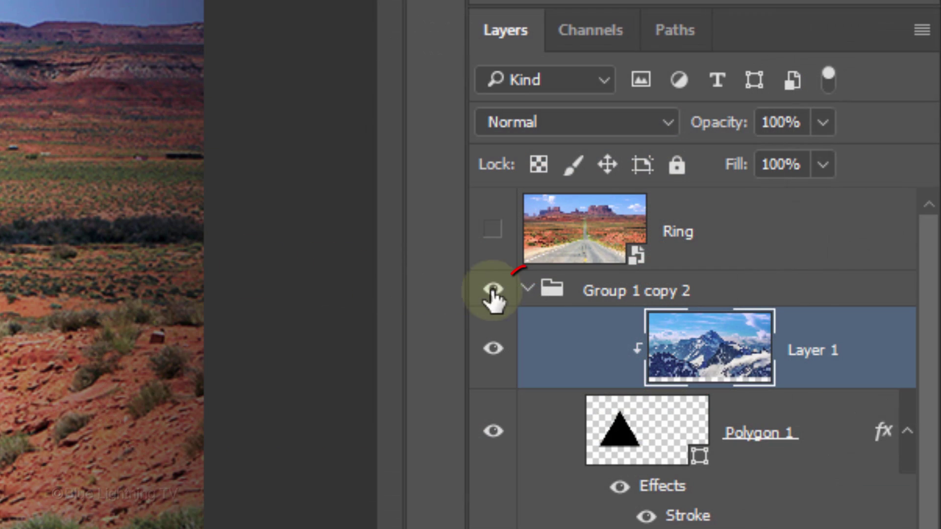
Rename Group 1 copy 2, Group 1 copy and Group 1 to Left Shape, Right Shape, Center Shape.
left_click(524, 290)
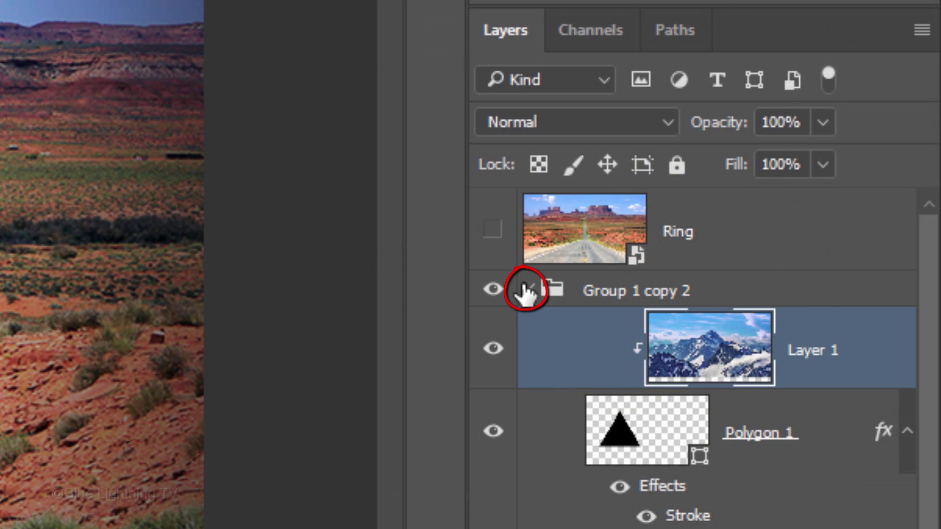
double_click(616, 291)
type("Le")
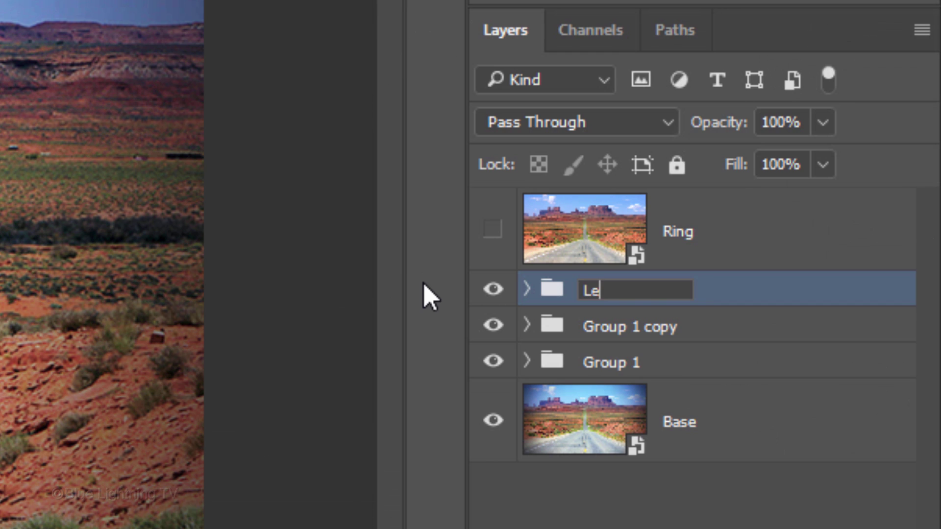
type("ft Shape")
key("Return")
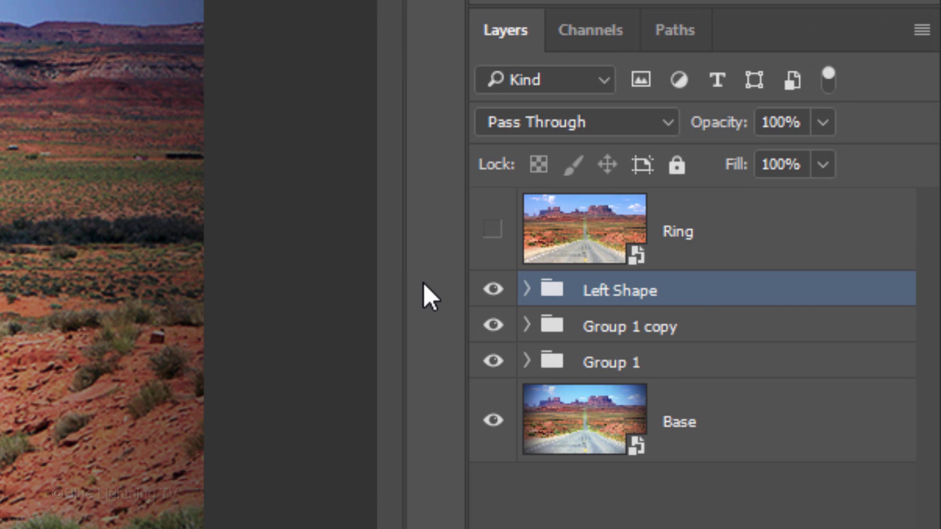
double_click(595, 326)
type("R")
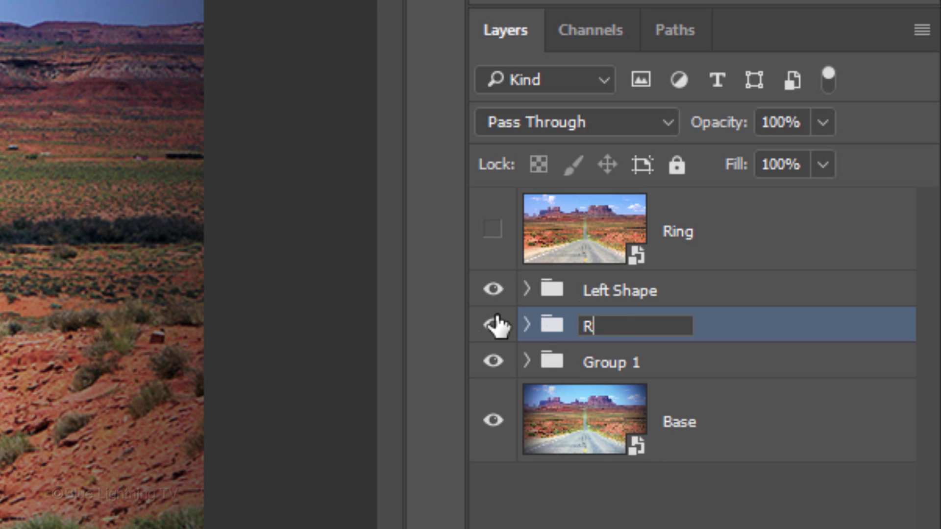
type("ight Shape")
key("Return")
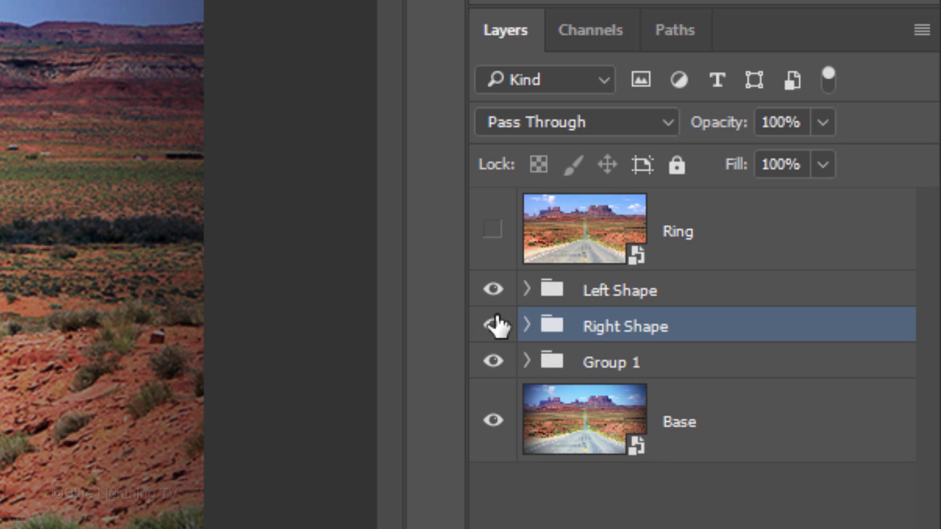
double_click(609, 362)
type("Cent")
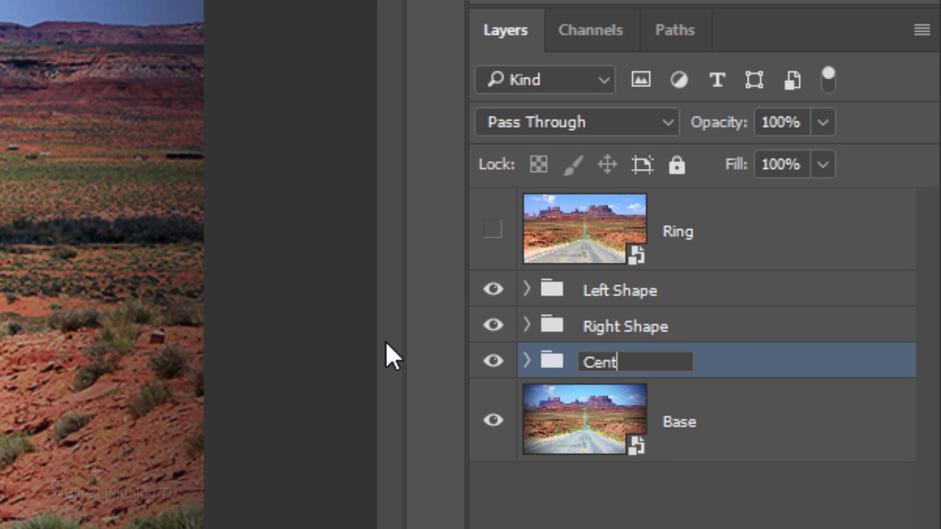
type("er Shape")
key("Return")
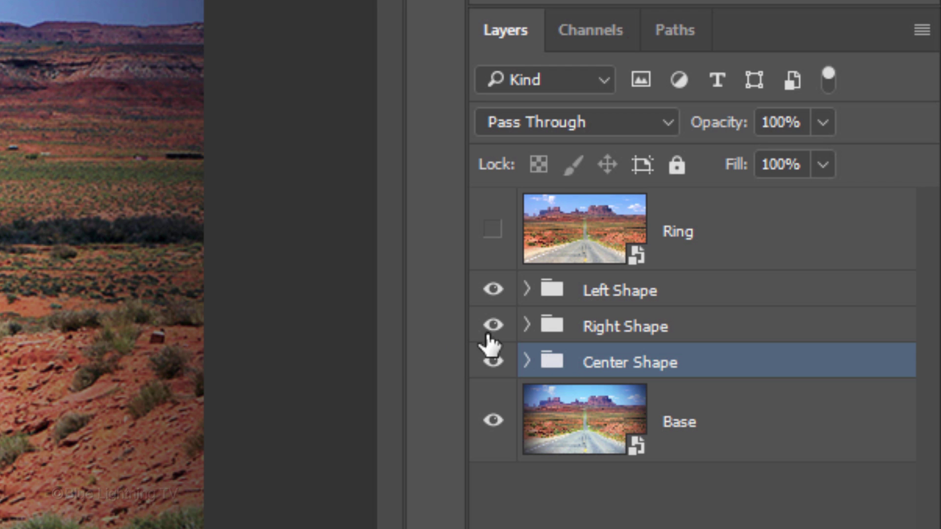
Add empty Layer 2 above Left Shape and turn the centre guides back on.
left_click(724, 292)
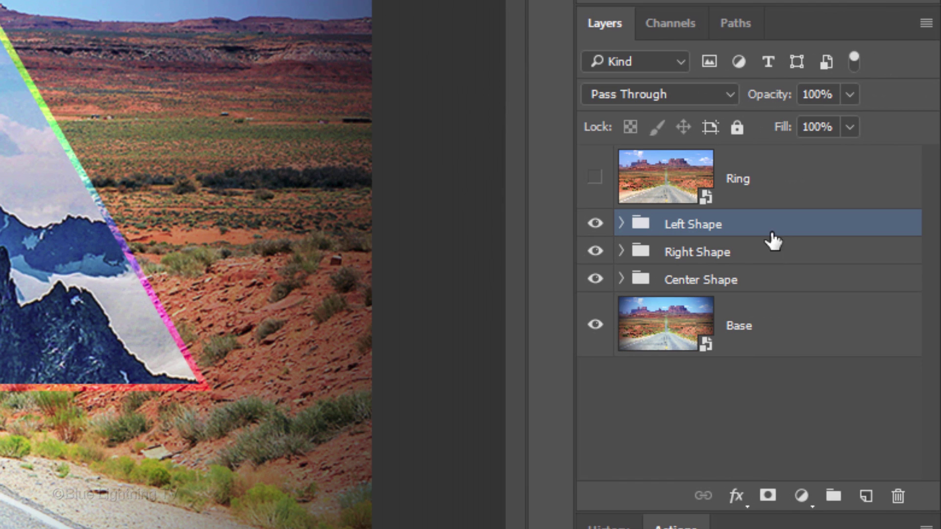
left_click(865, 500)
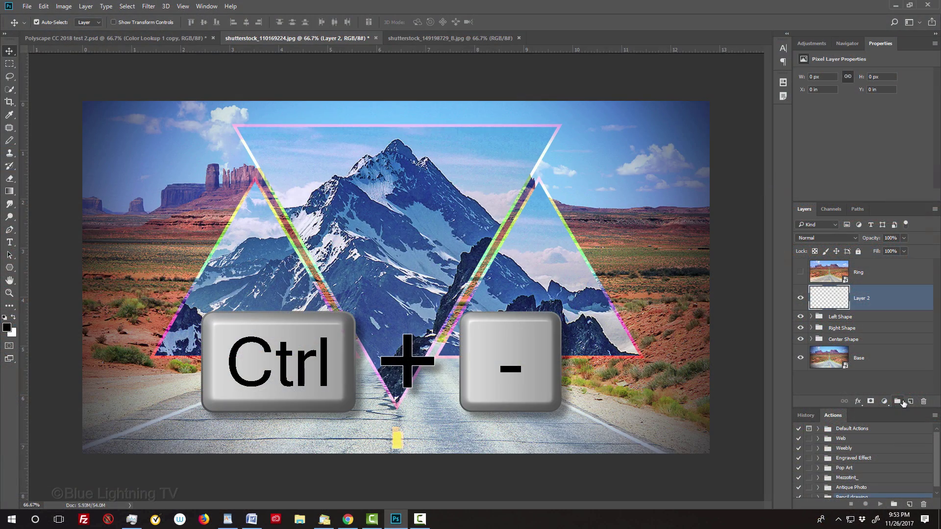
key("ctrl+minus")
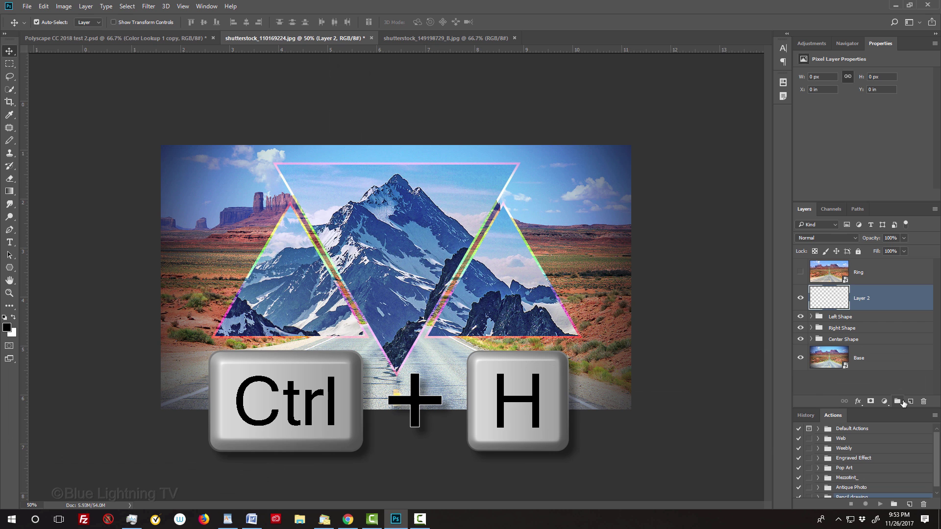
key("ctrl+h")
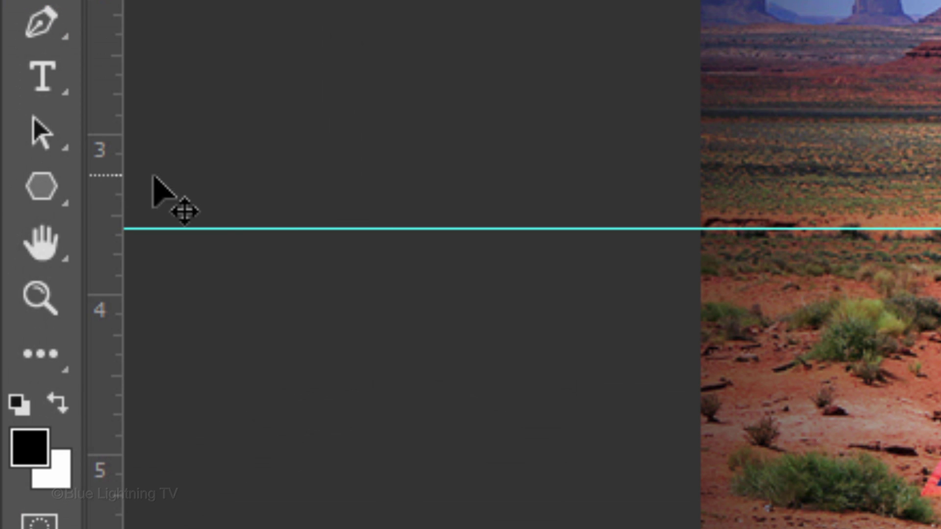
Draw Ellipse 1, a no-fill, solid-stroke circle, outward from the guide intersection.
left_click(42, 187)
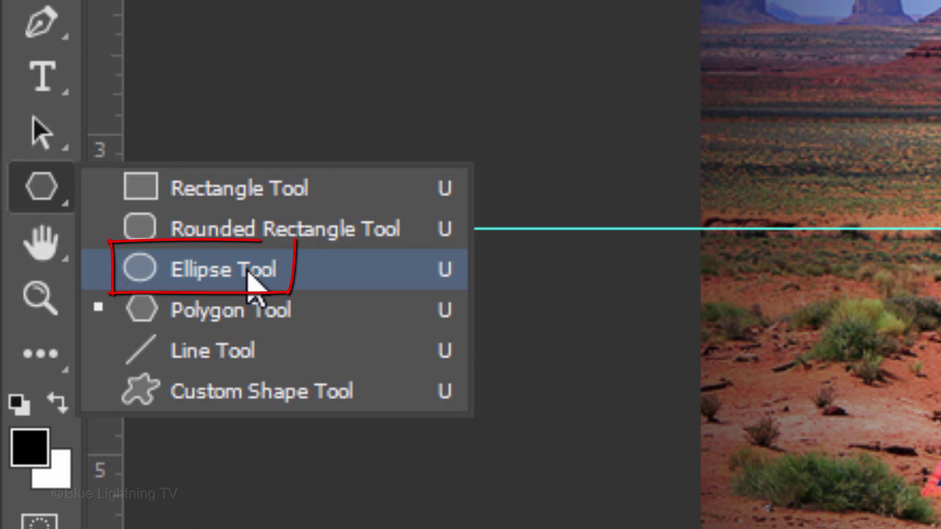
left_click(254, 279)
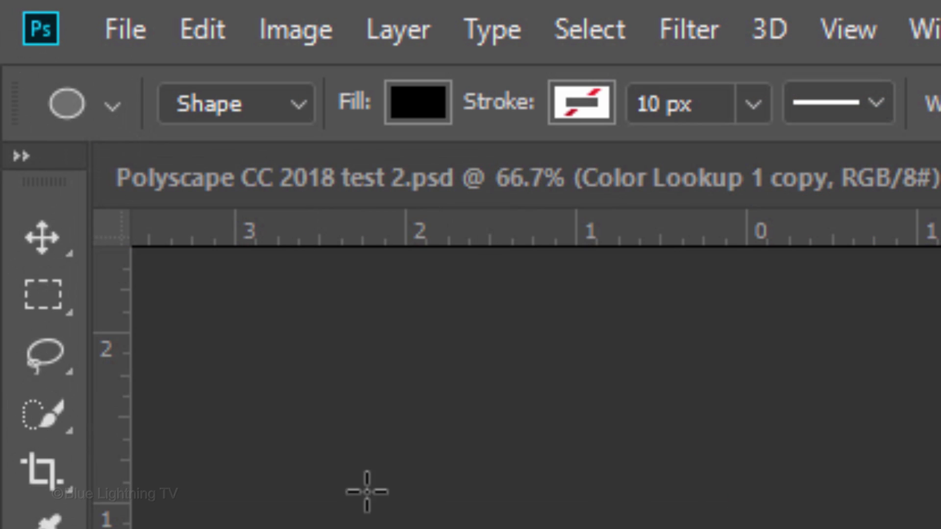
left_click(423, 106)
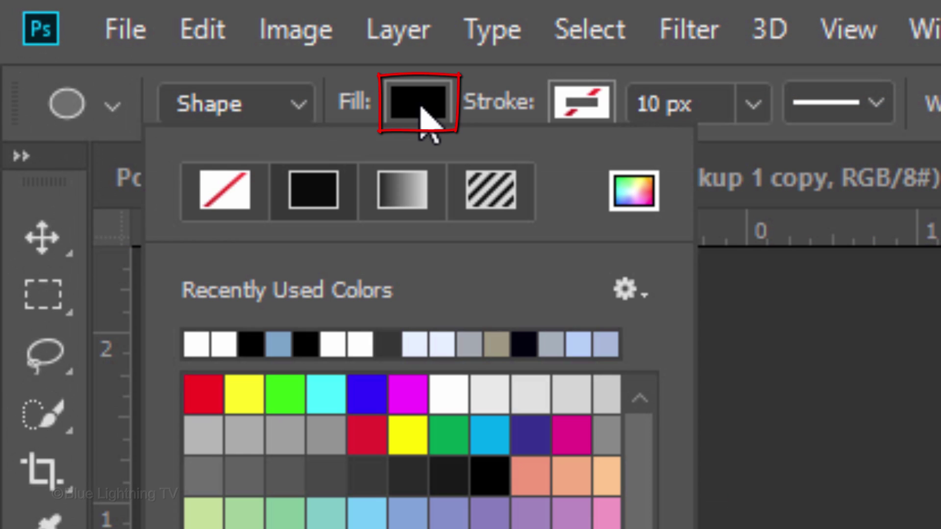
left_click(228, 190)
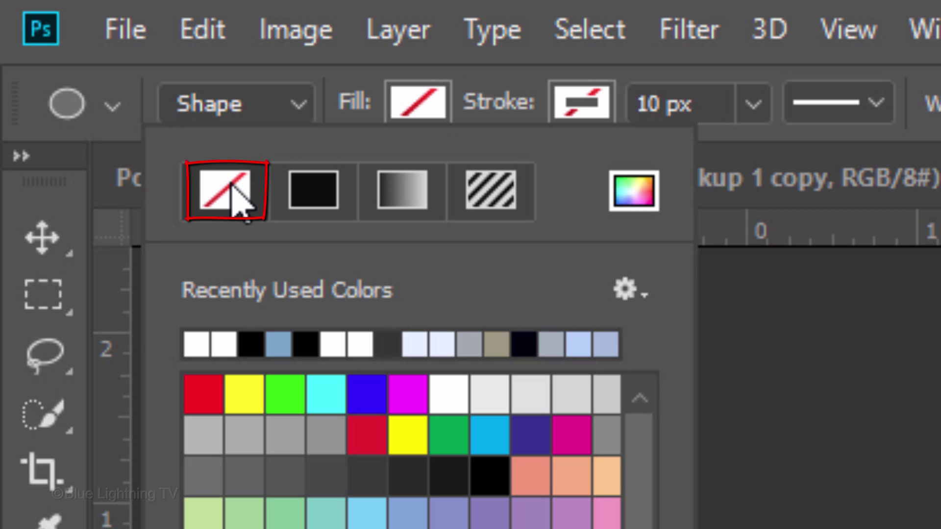
left_click(579, 110)
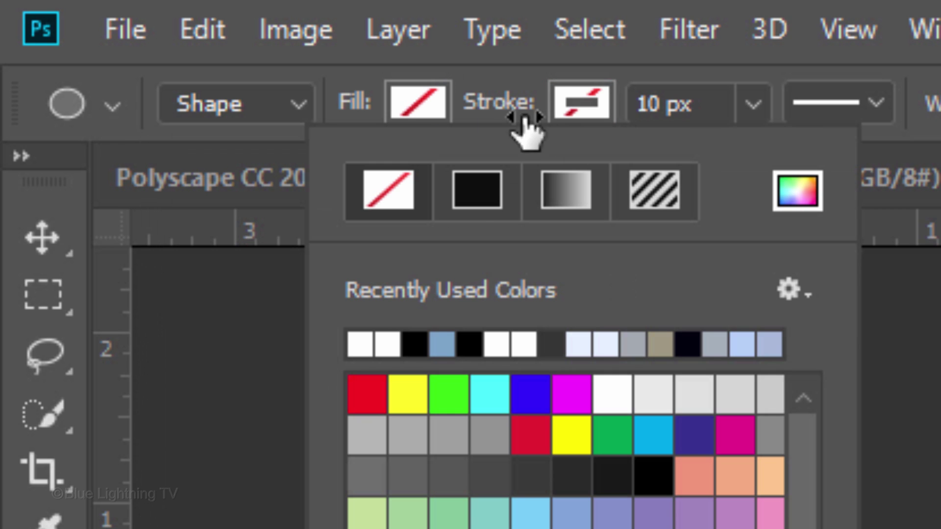
left_click(477, 193)
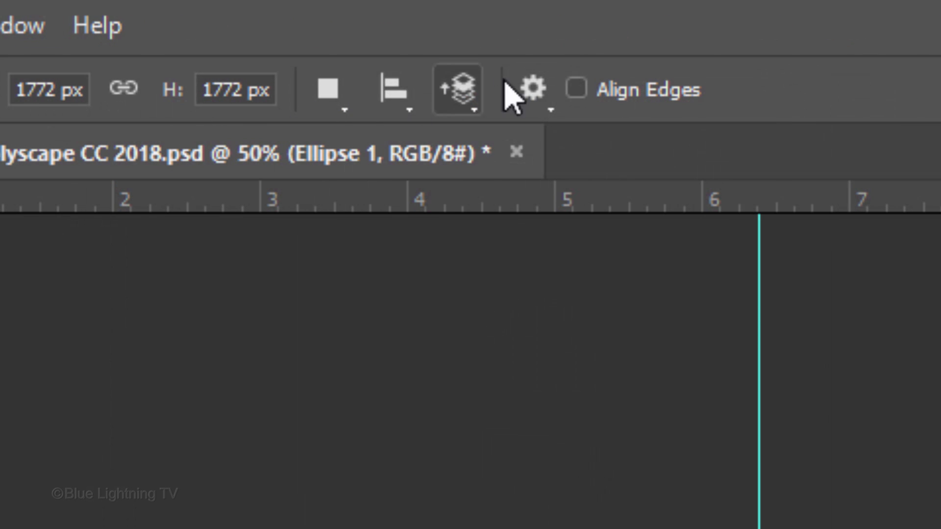
left_click(533, 88)
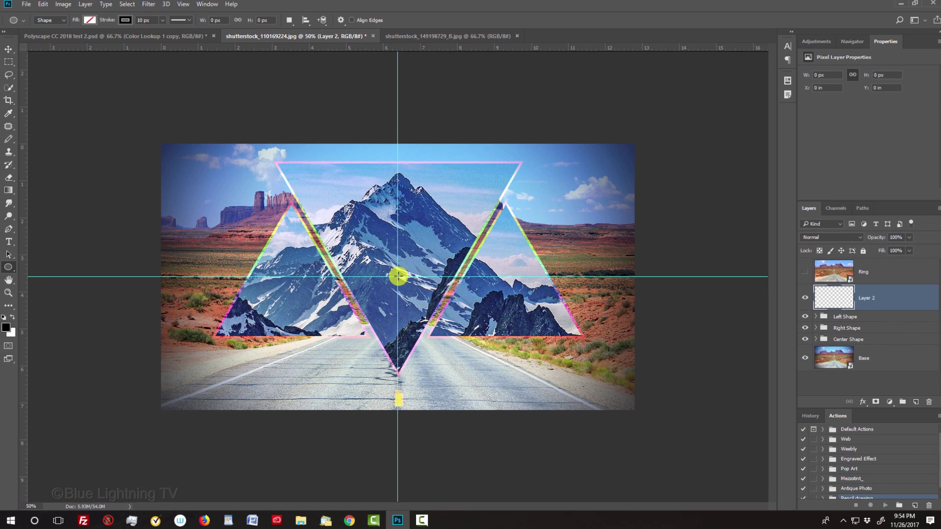
mouse_move(470, 261)
left_mouse_down()
mouse_move(454, 203)
mouse_move(670, 62)
left_mouse_up()
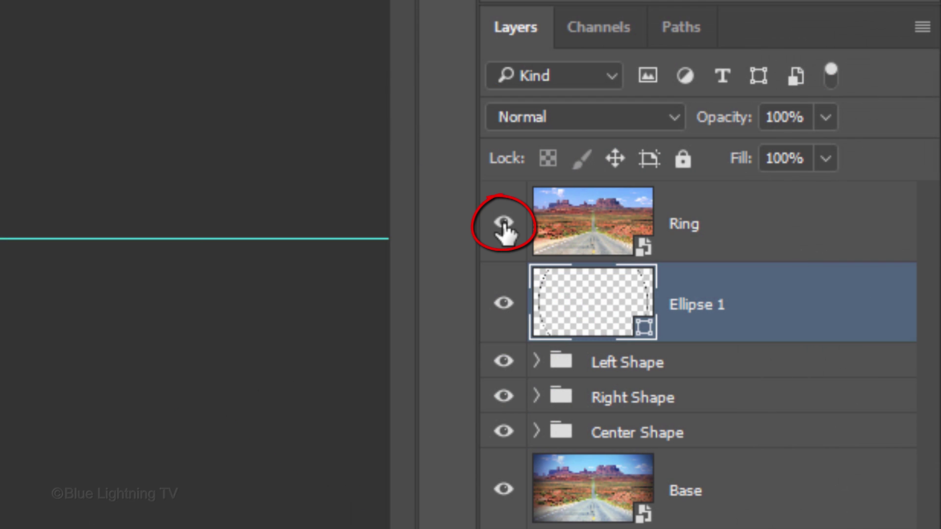
Show the Ring layer, clip it to Ellipse 1, and flip it vertically.
left_click(504, 227)
left_click(550, 230)
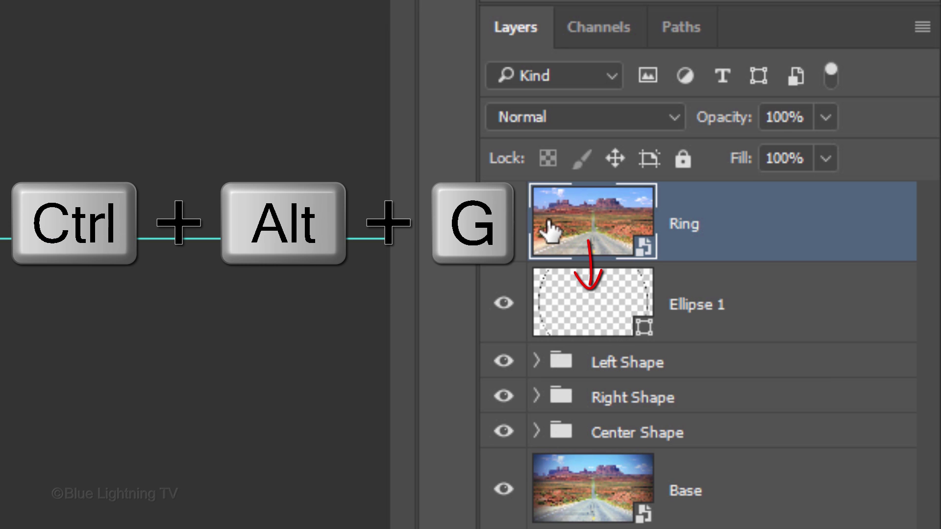
key("ctrl+alt+g")
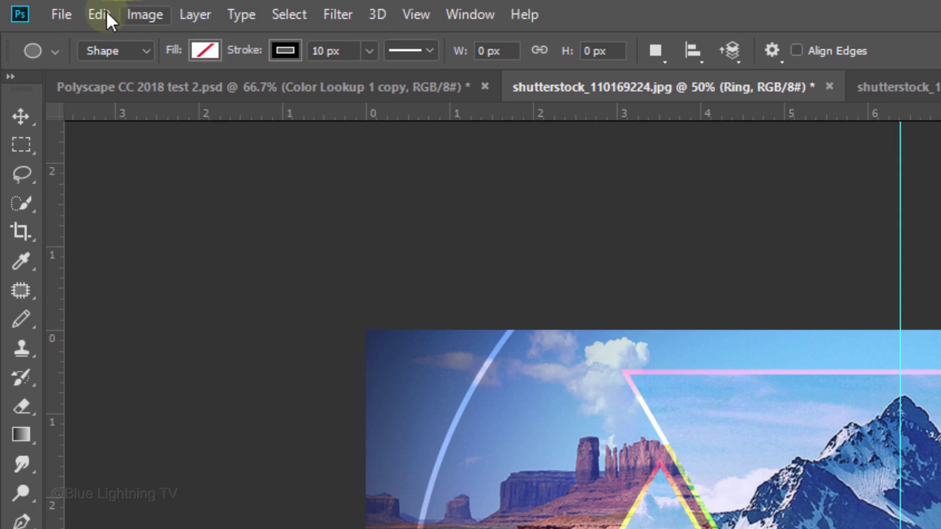
left_click(96, 13)
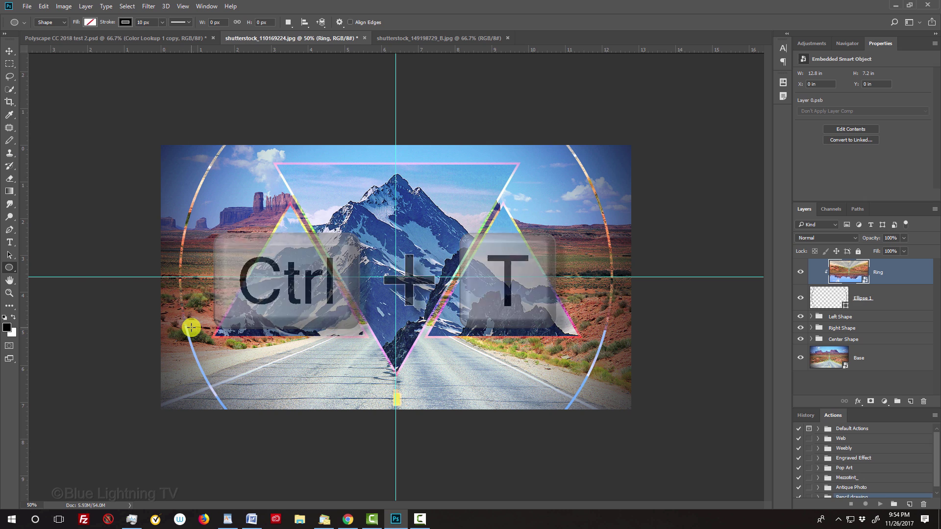
Scale the Ring photo to about 117% from its centre, commit, and hide the guides.
key("ctrl+t")
key("alt+shift")
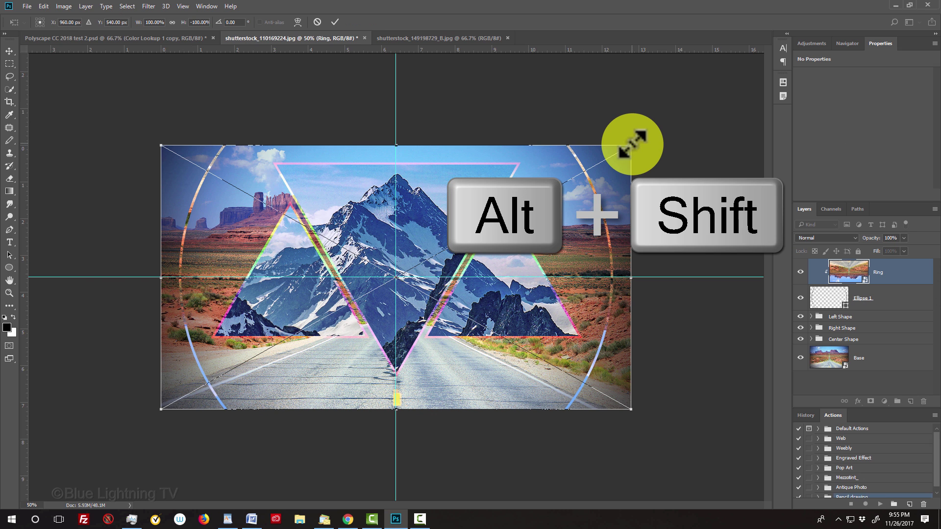
left_click_drag(631, 145, 667, 117)
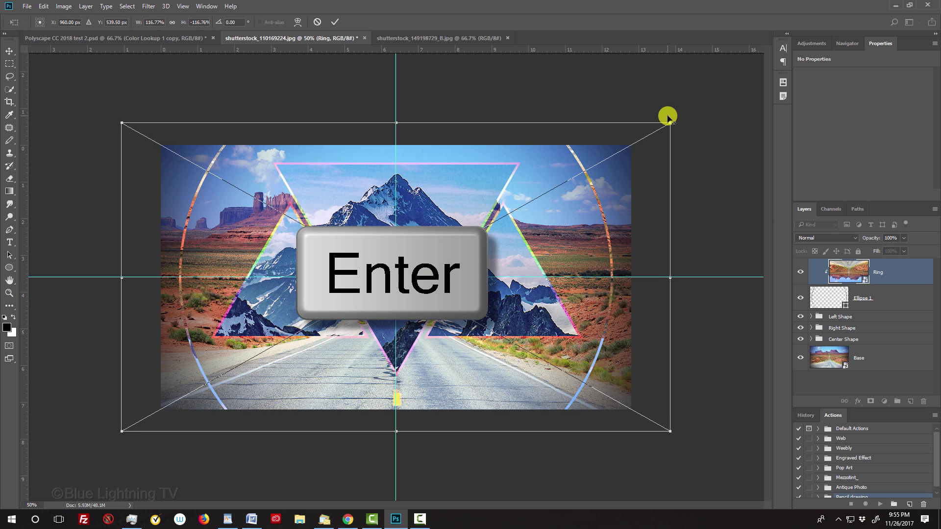
key("Return")
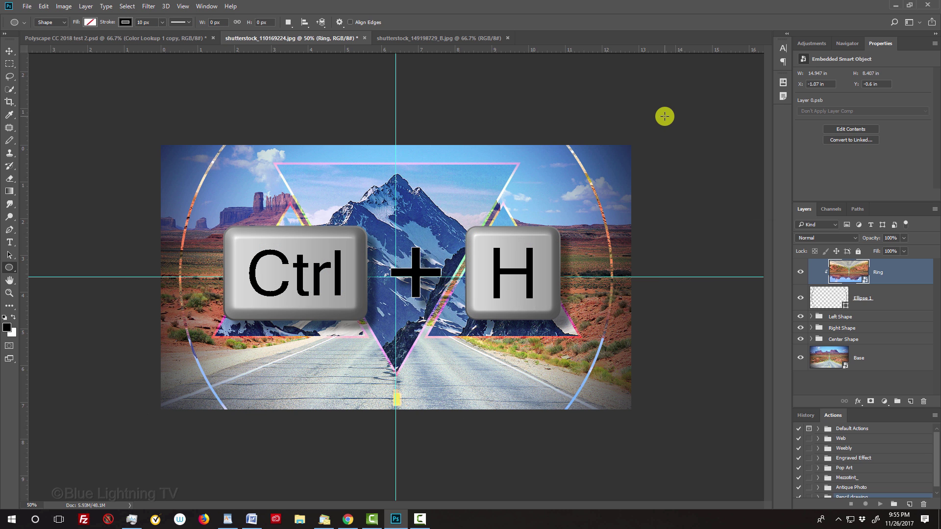
key("ctrl+h")
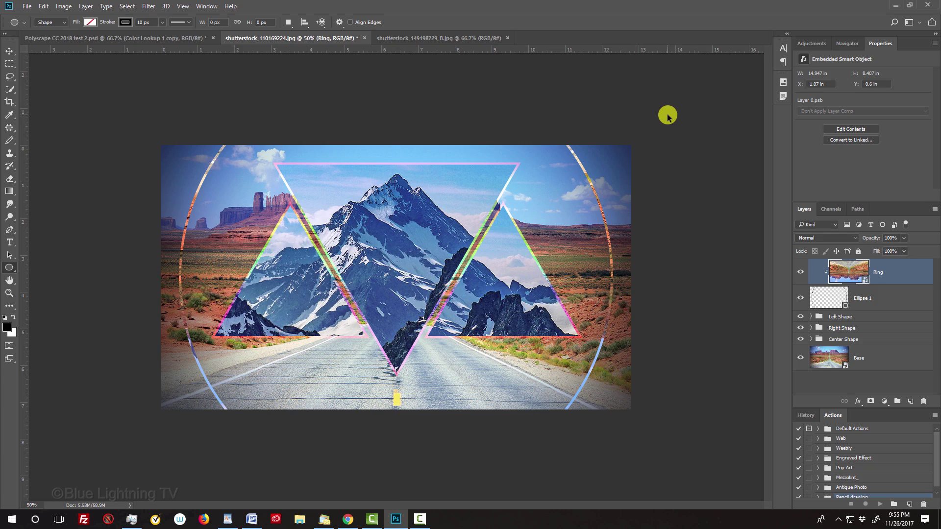